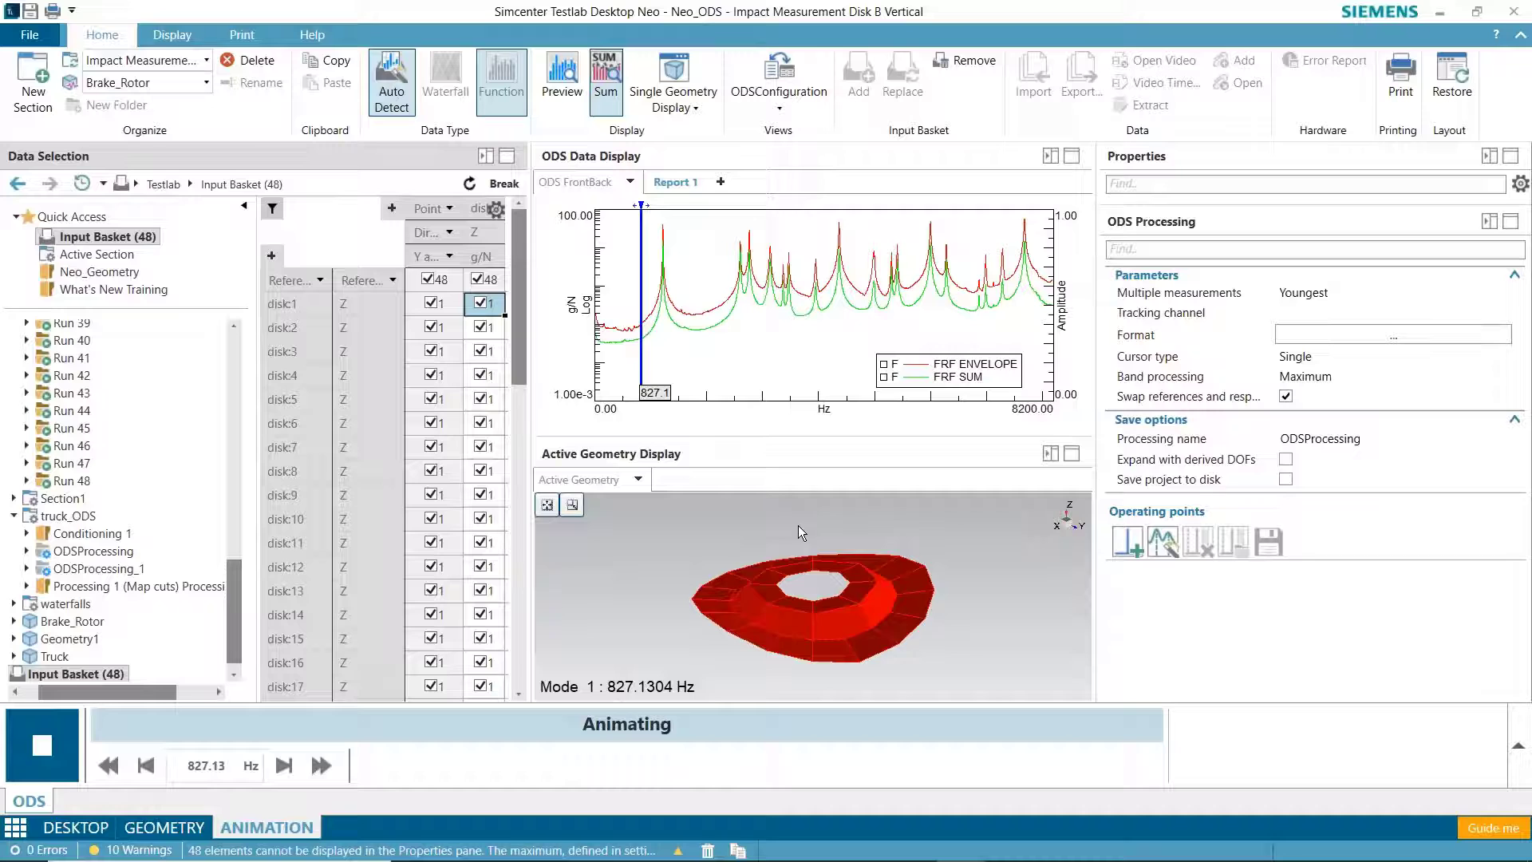
Open the File backstage Add-ins list to confirm Geometry Creation and Operational Data Animation are loaded
left_click(31, 36)
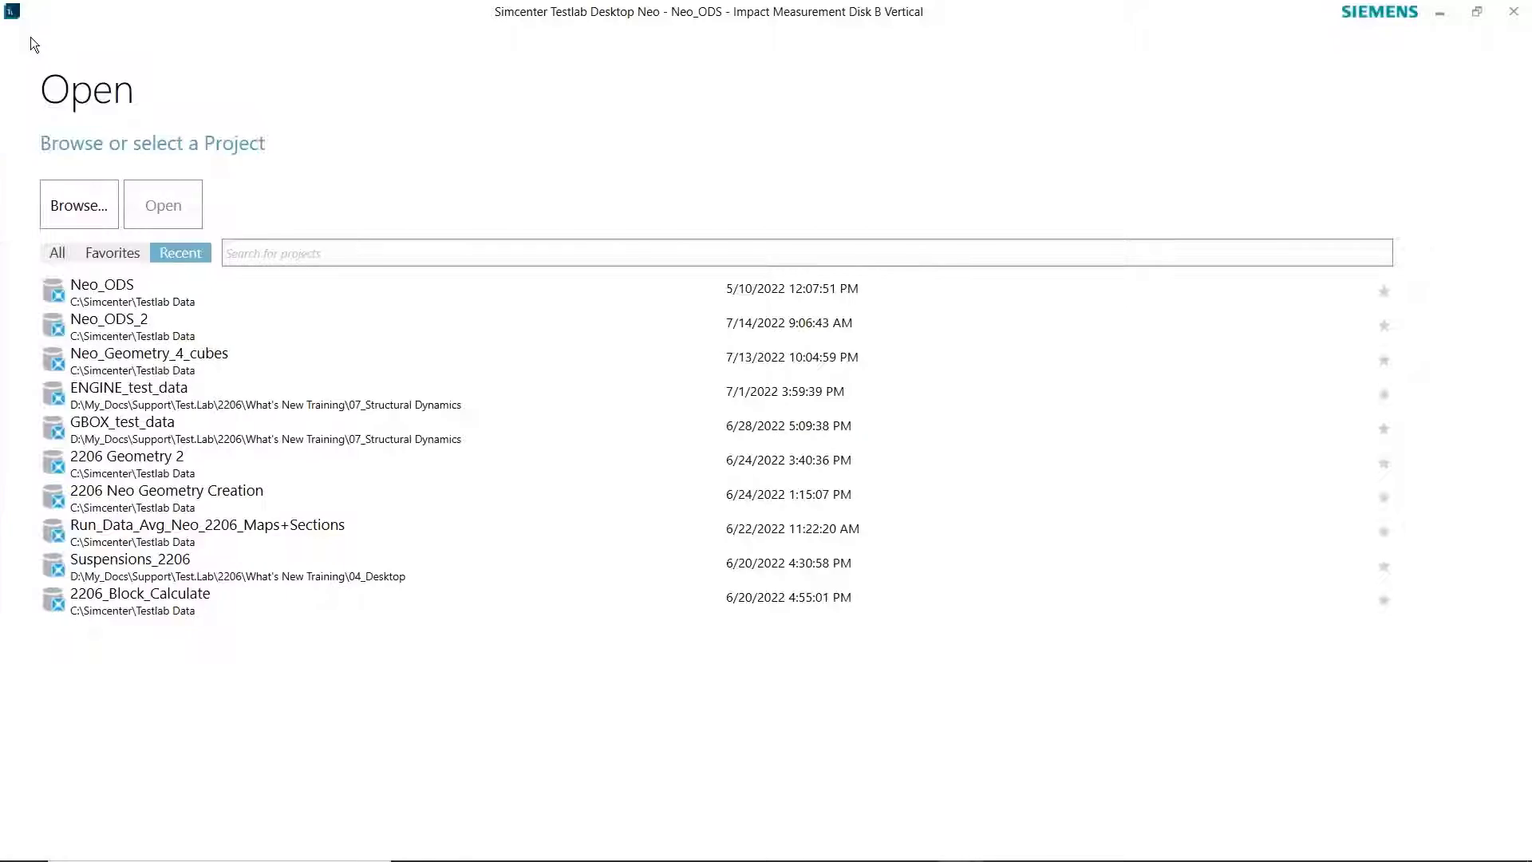
left_click(64, 277)
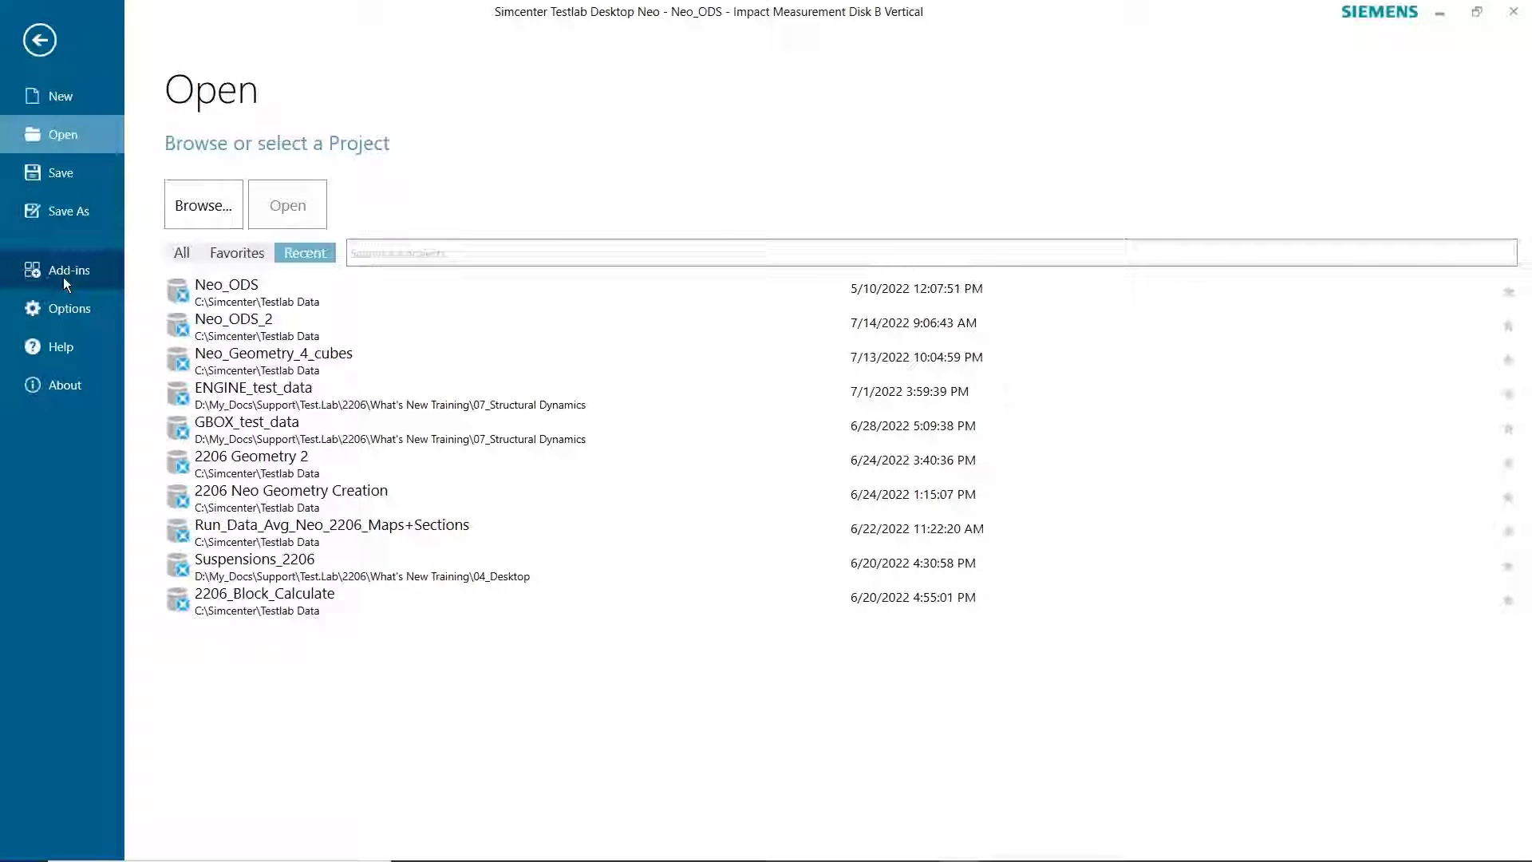
scroll(326, 720, "down", 3)
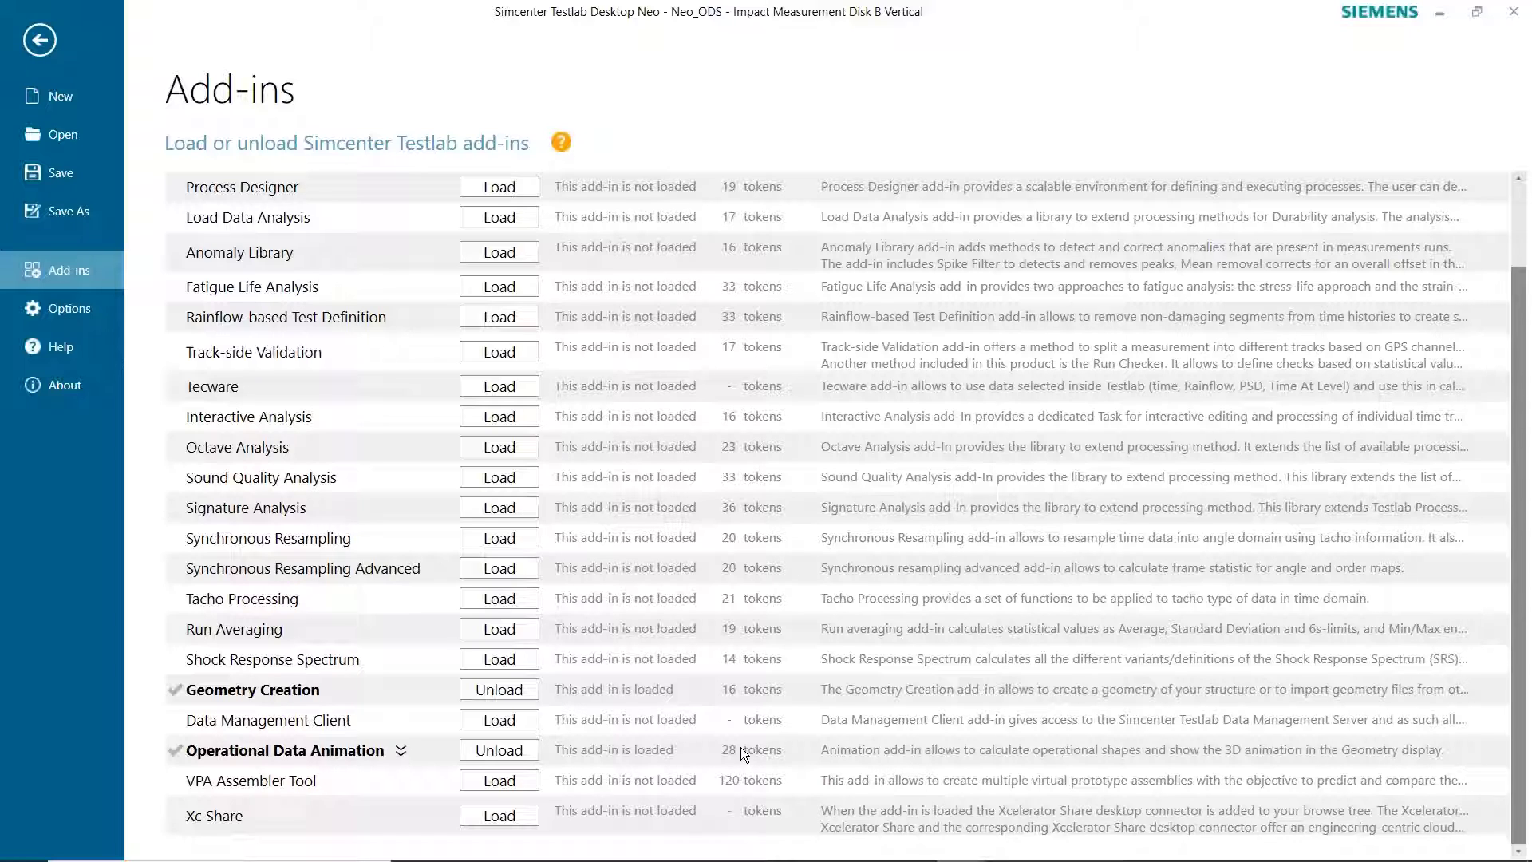
Back in the ODS workspace, move the spectrum cursor near 955 Hz, then snap it to the 1217 Hz maximum
left_click(39, 42)
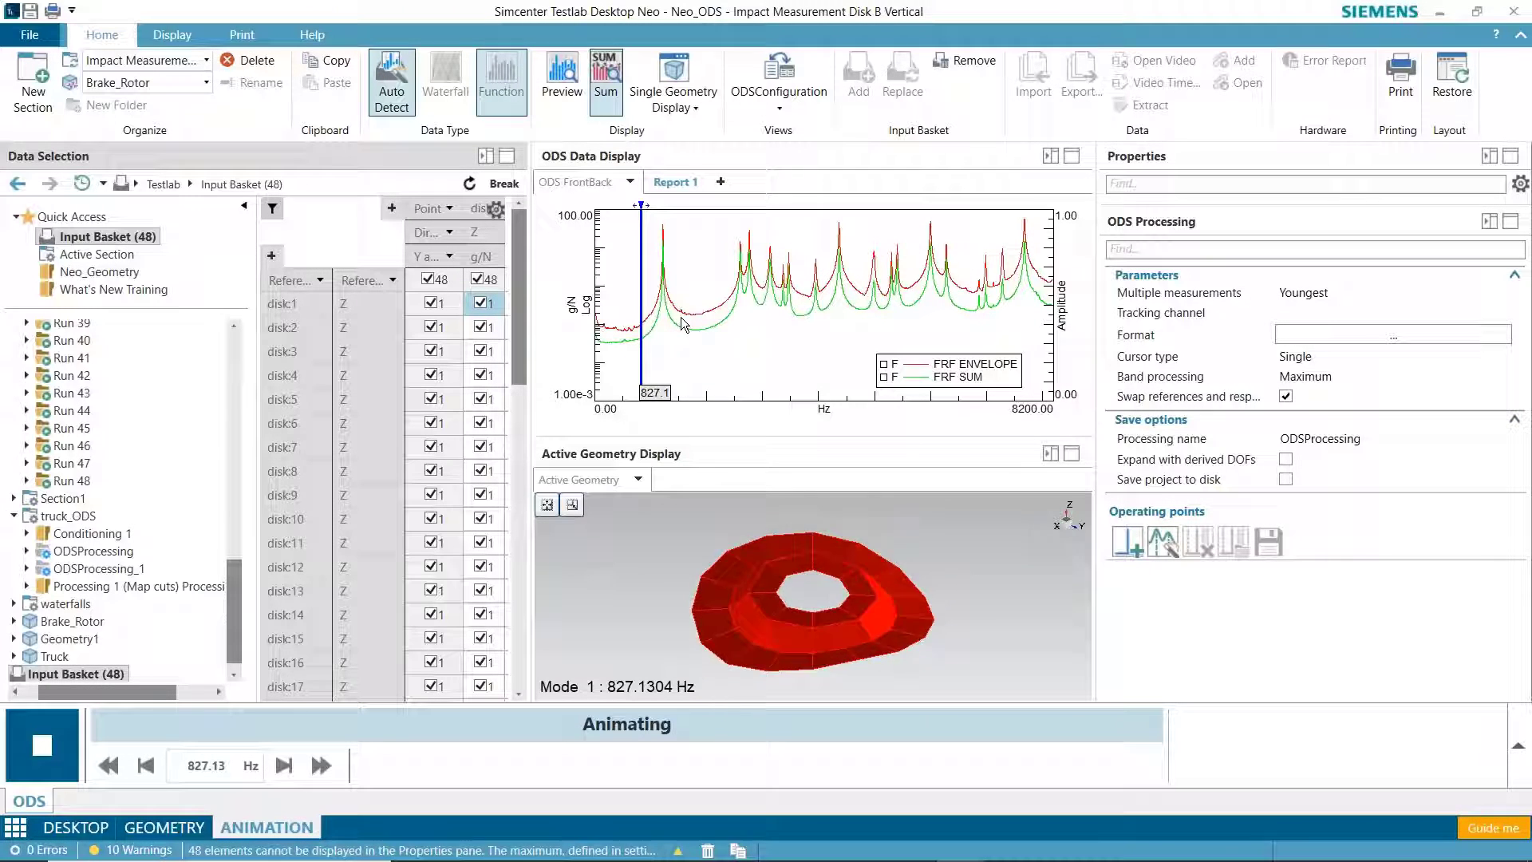
left_click_drag(642, 384, 650, 384)
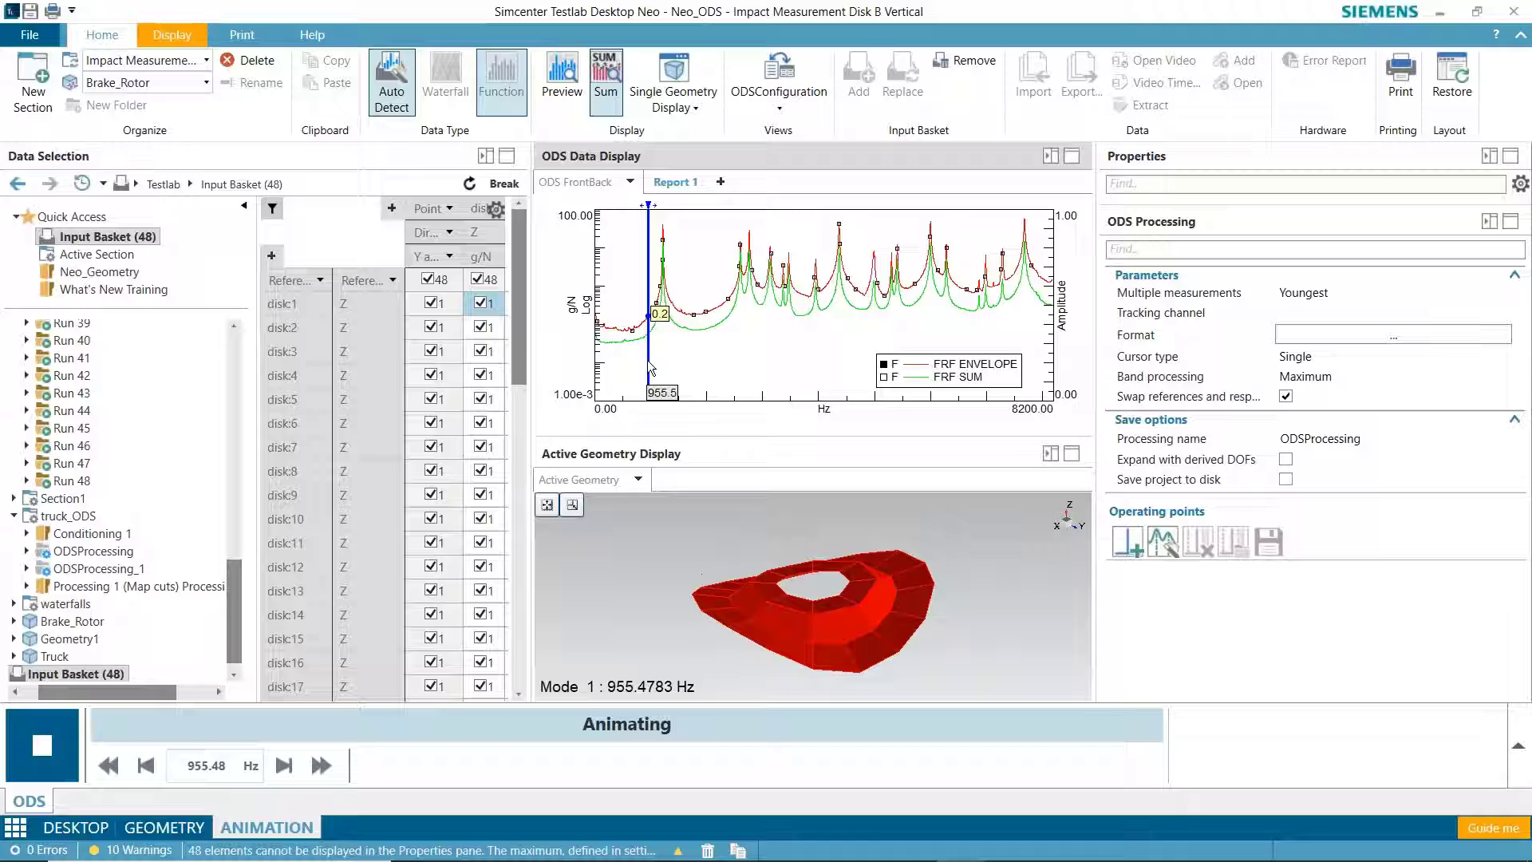
right_click(649, 360)
left_click(811, 472)
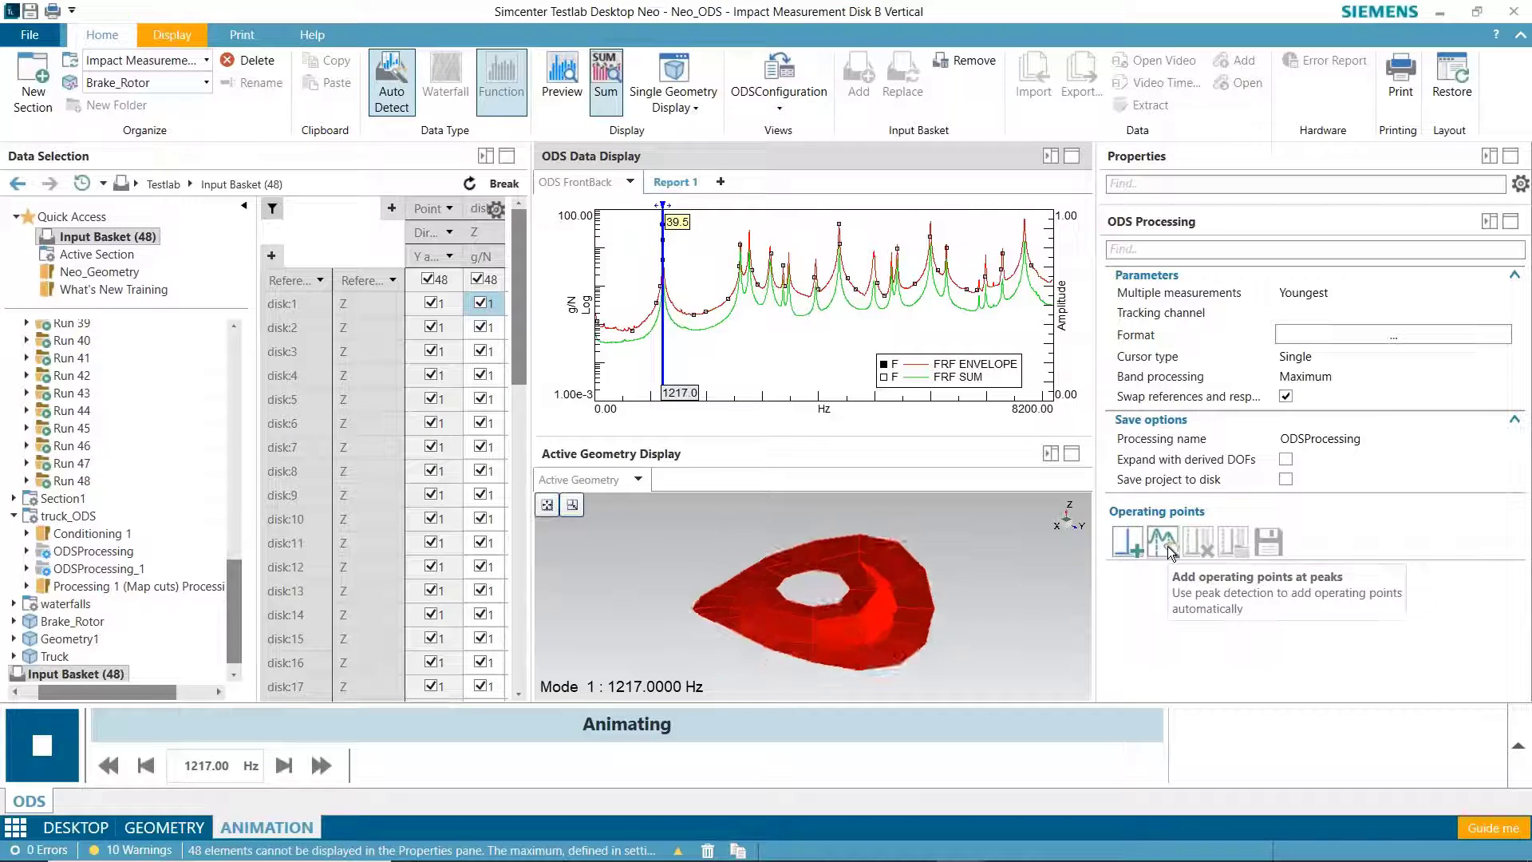
Run peak detection for up to 8 peaks between 1000 and 6000 Hz, reviewing gate and threshold values
left_click(1168, 547)
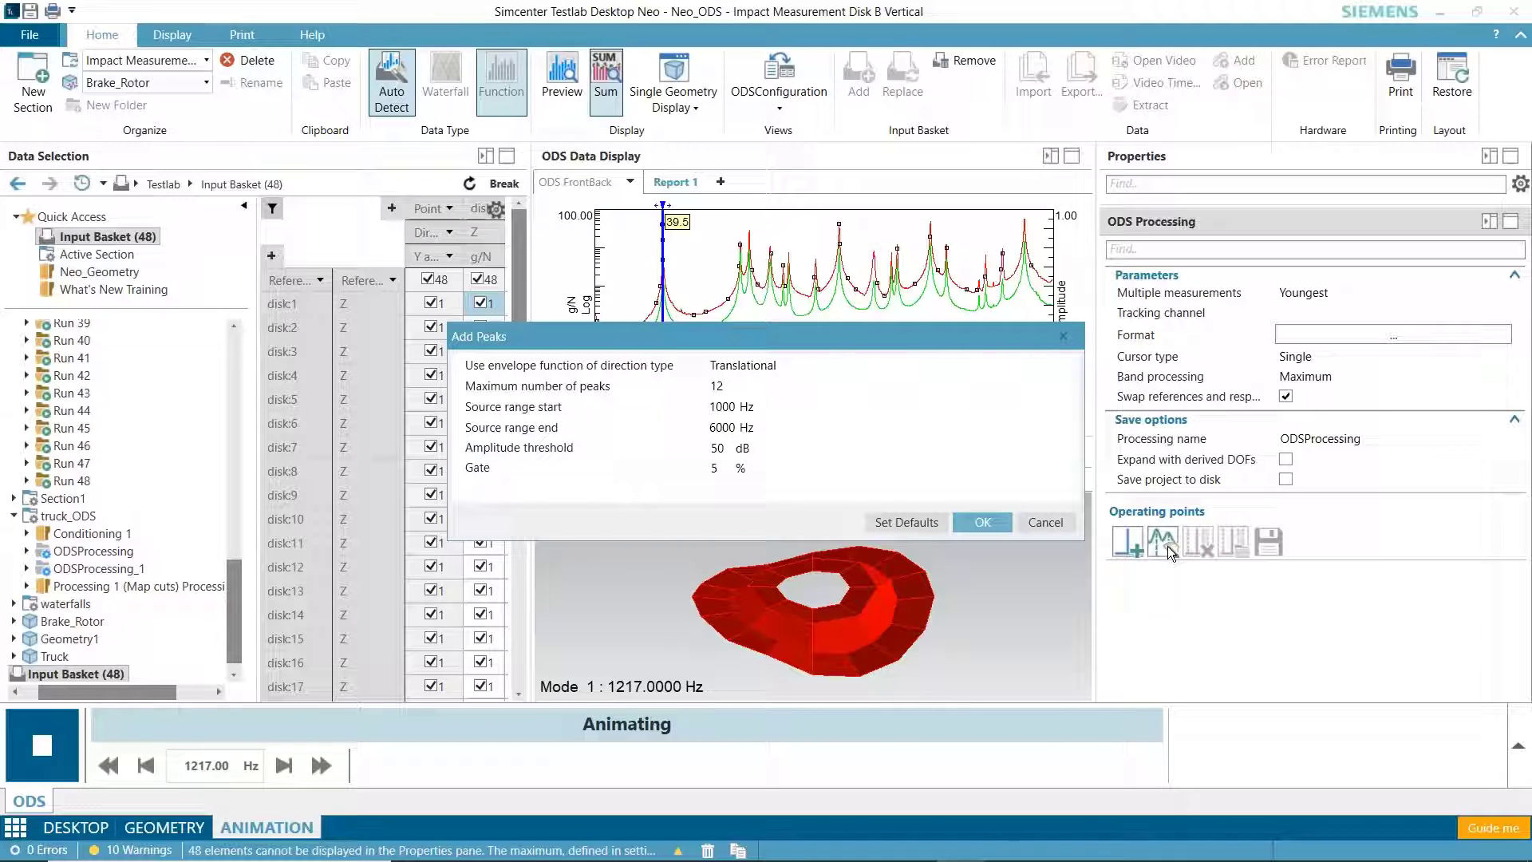
left_click(715, 407)
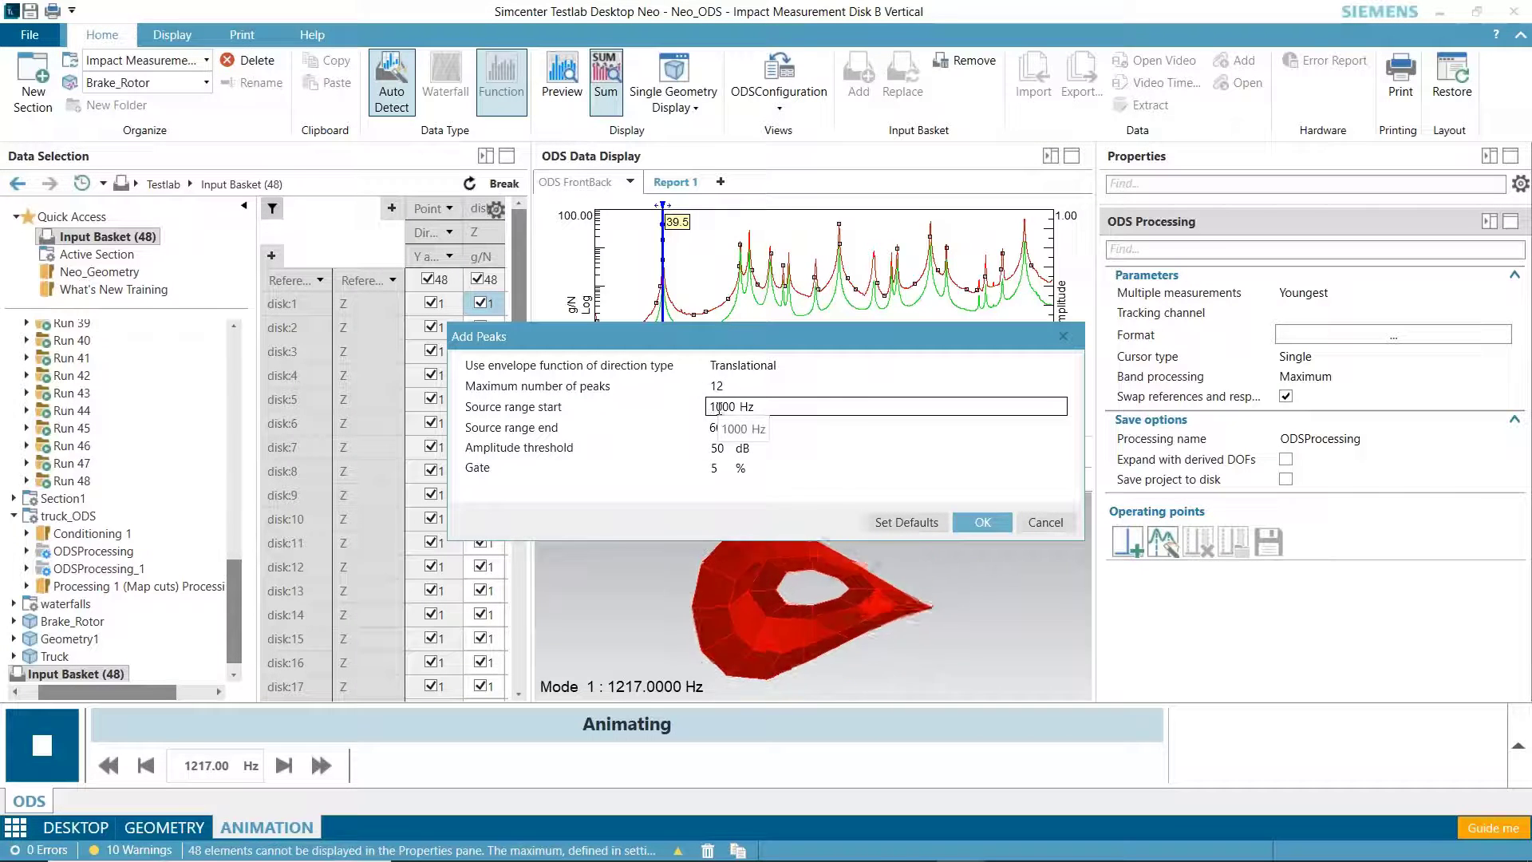
double_click(716, 386)
type("8")
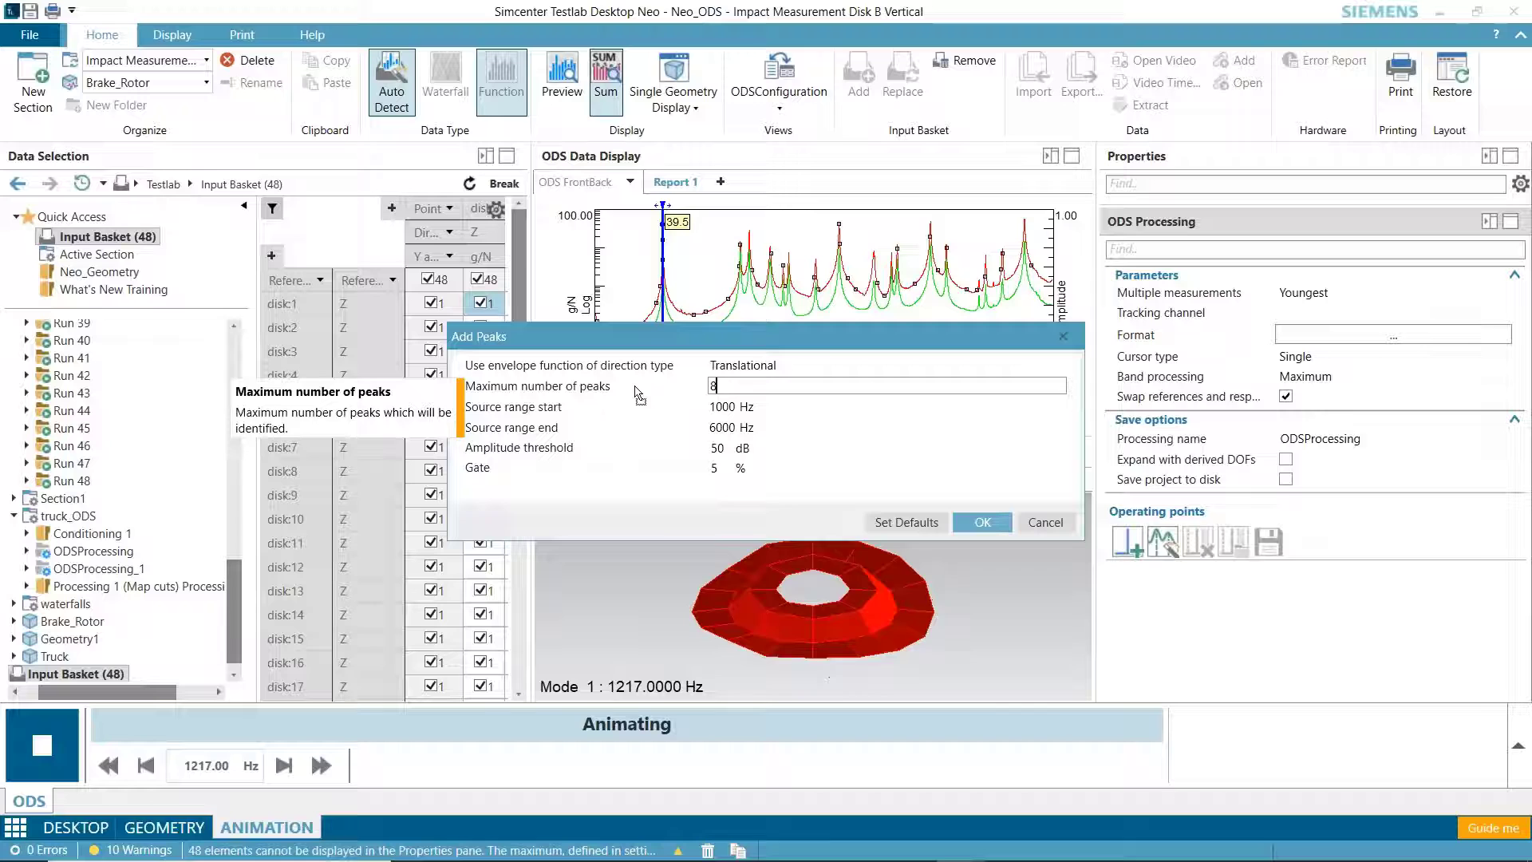
left_click(716, 407)
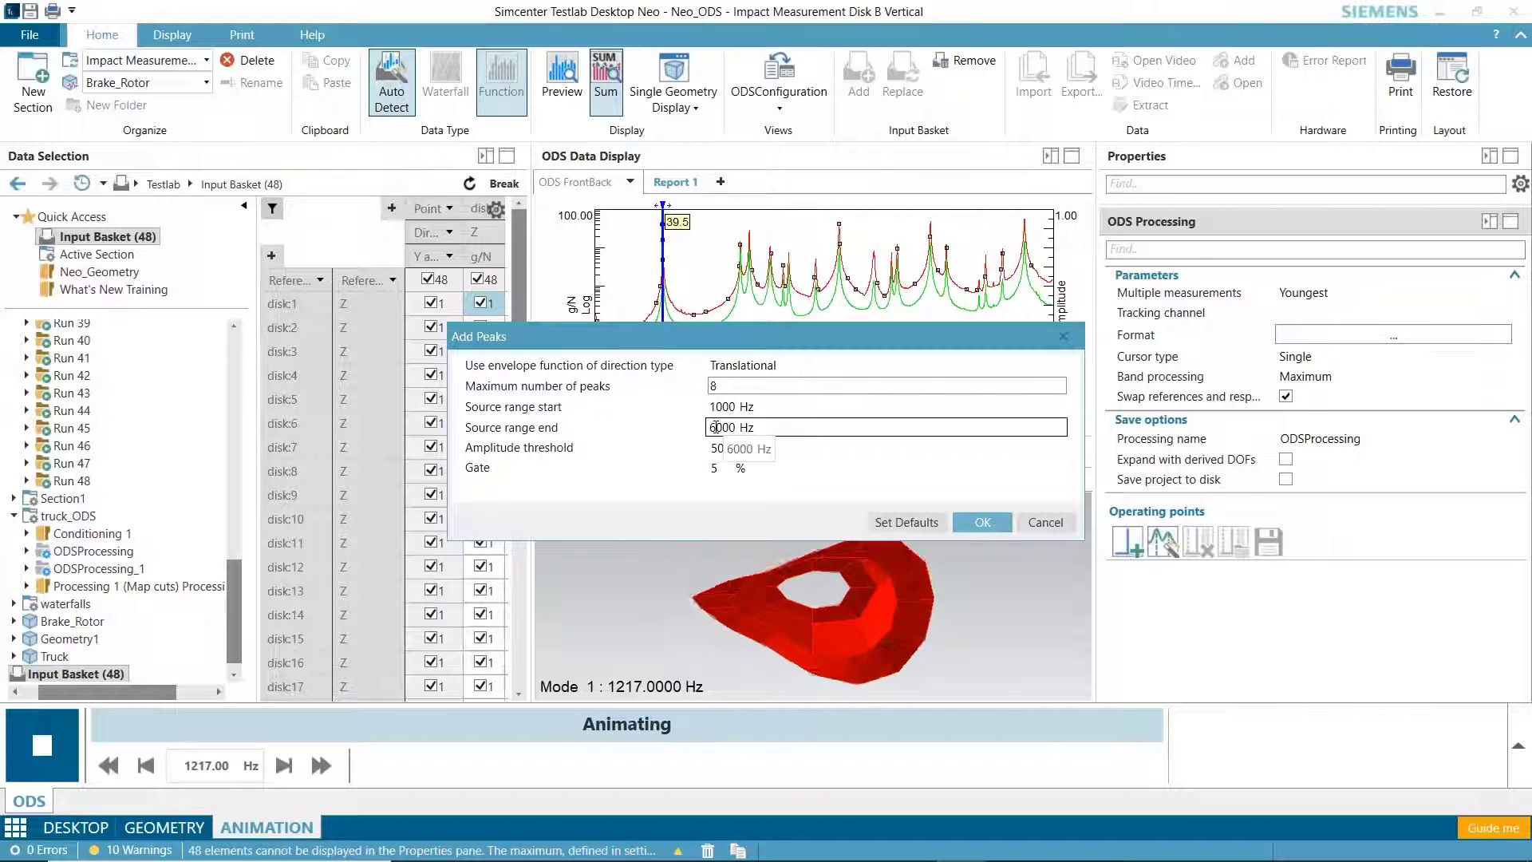
left_click(731, 448)
key("Tab")
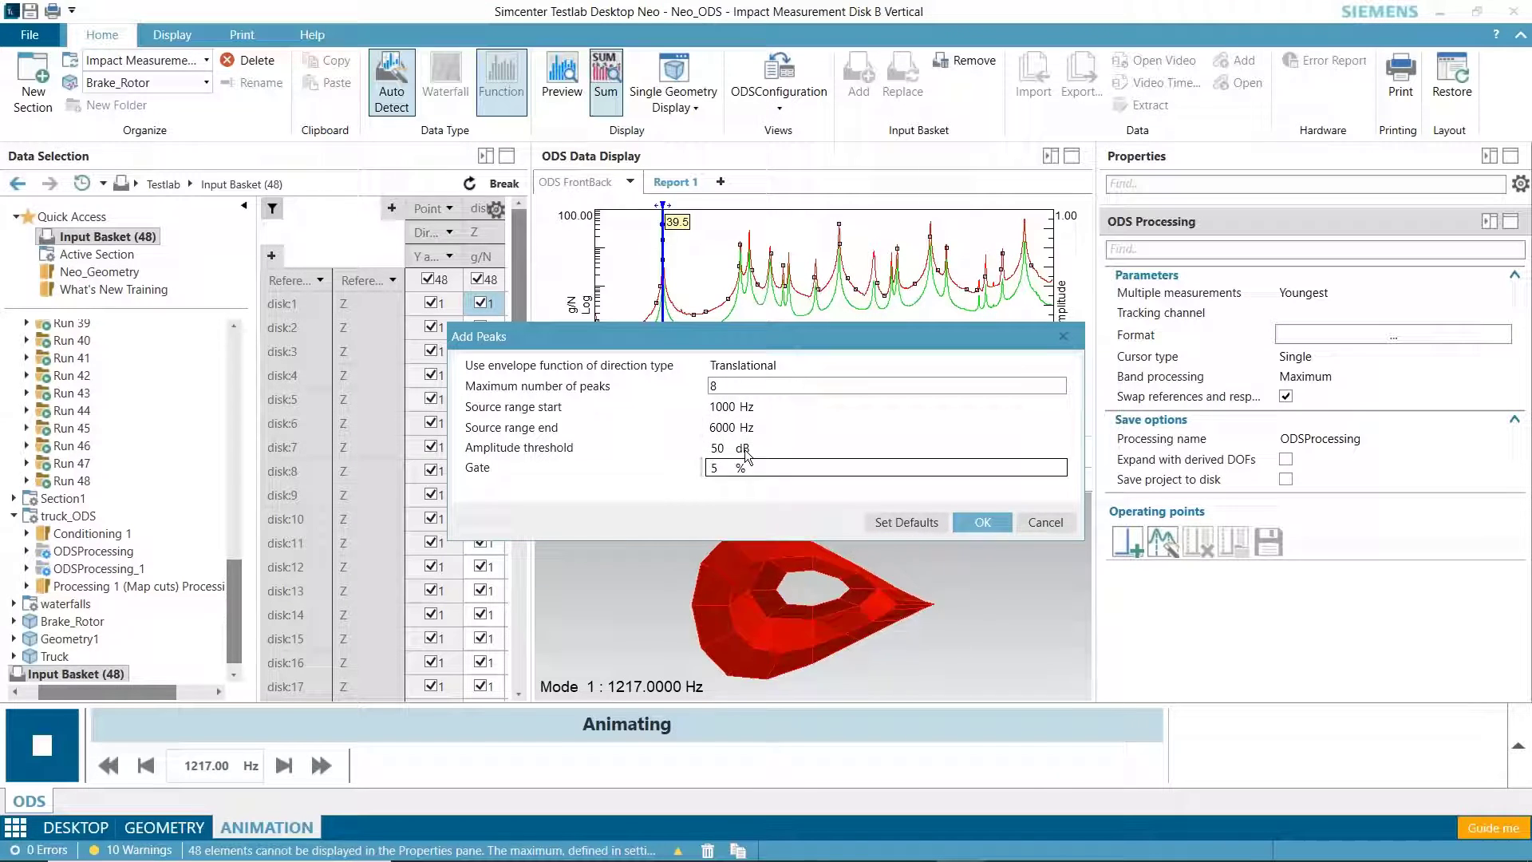
left_click(746, 451)
left_click(767, 470)
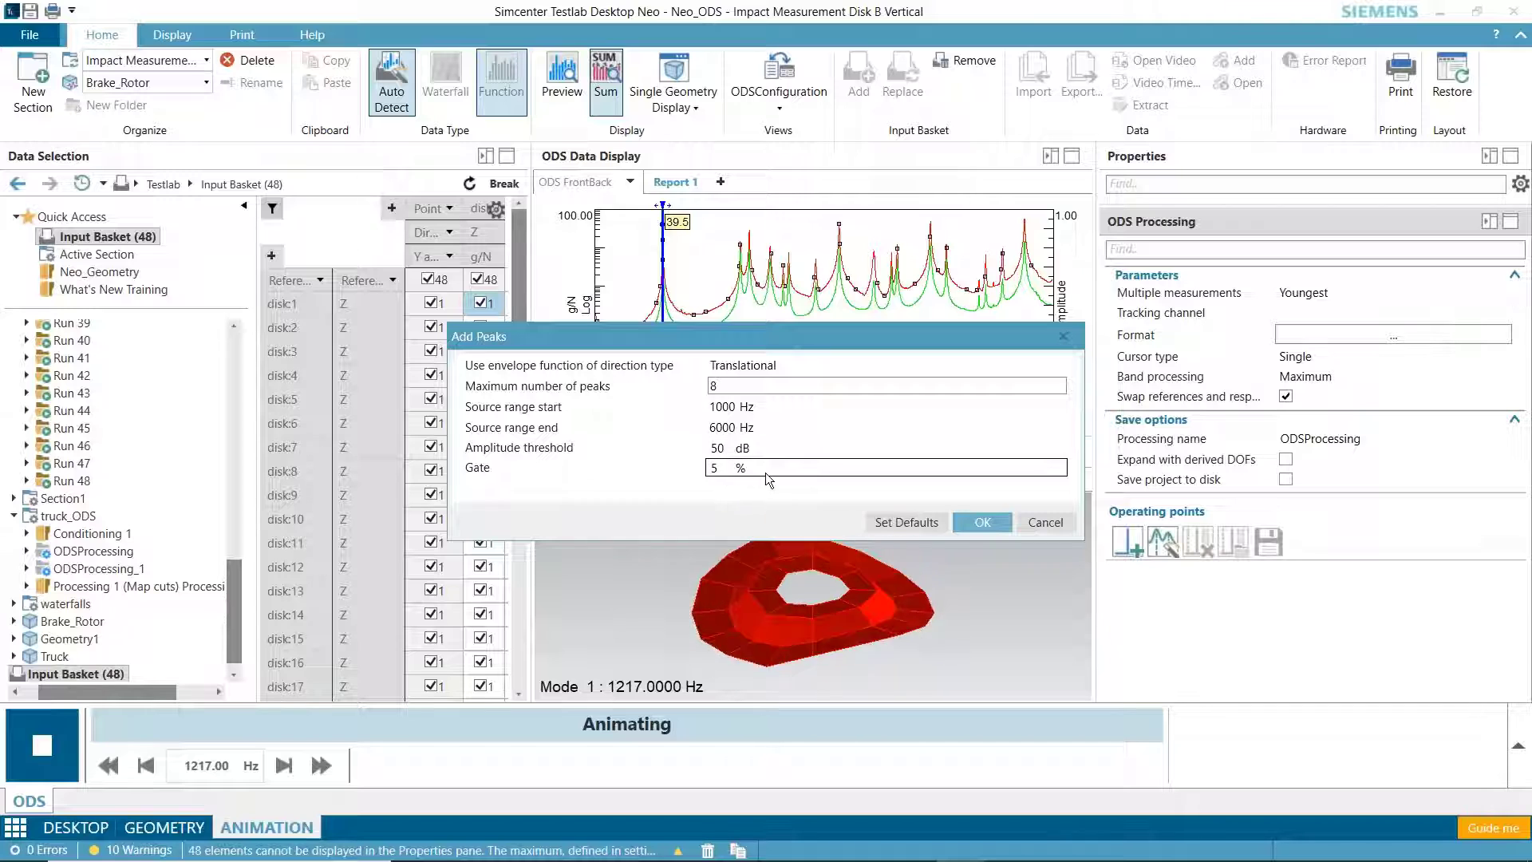
left_click(977, 523)
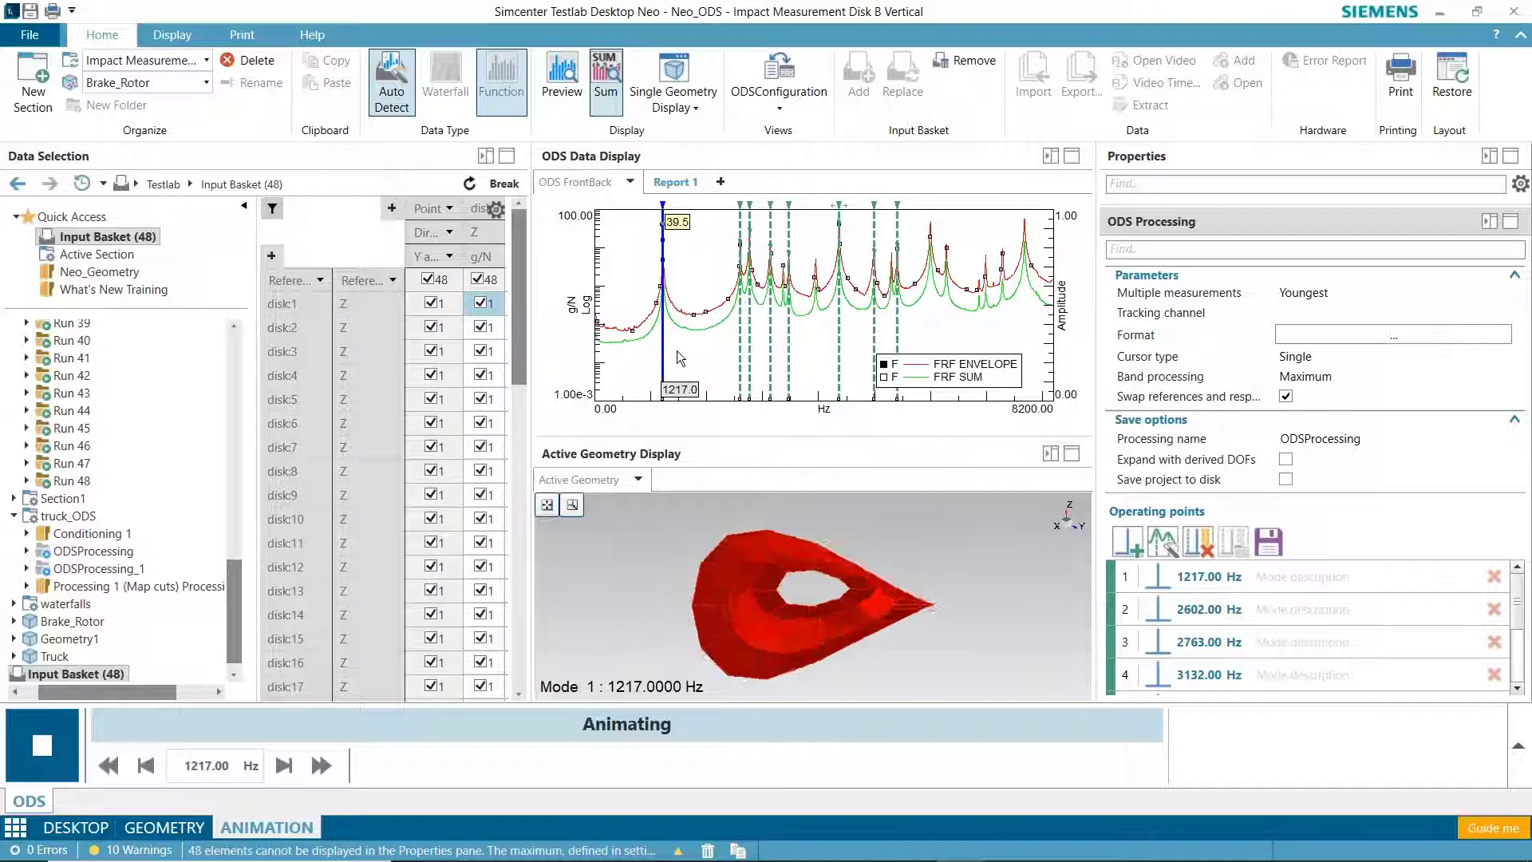
Move the cursor to about 228 Hz, then re-detect operating points with up to 12 peaks, replacing the old set
left_click(608, 353)
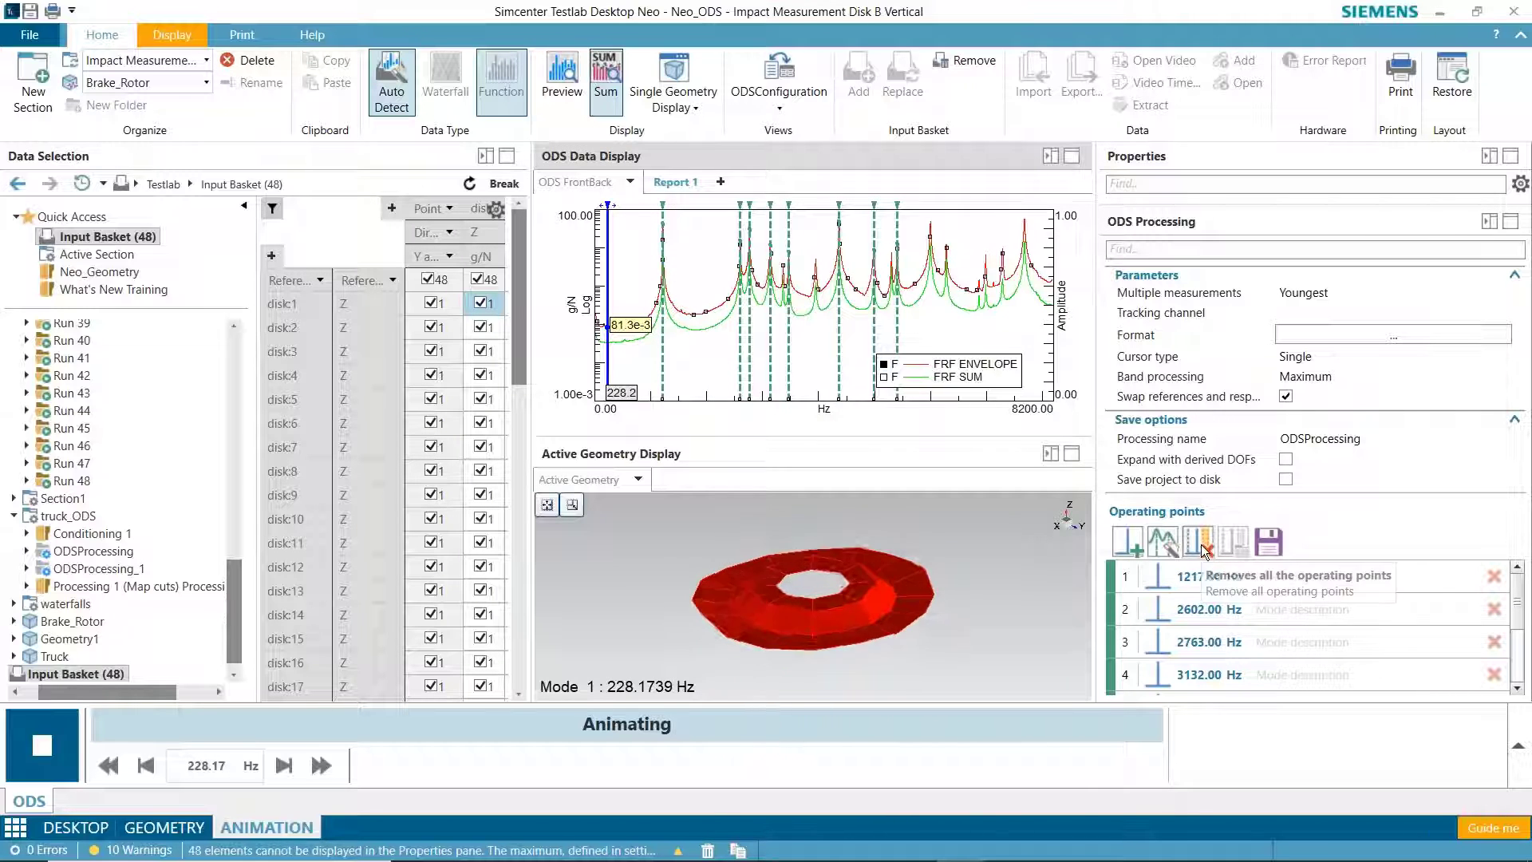
left_click(1161, 544)
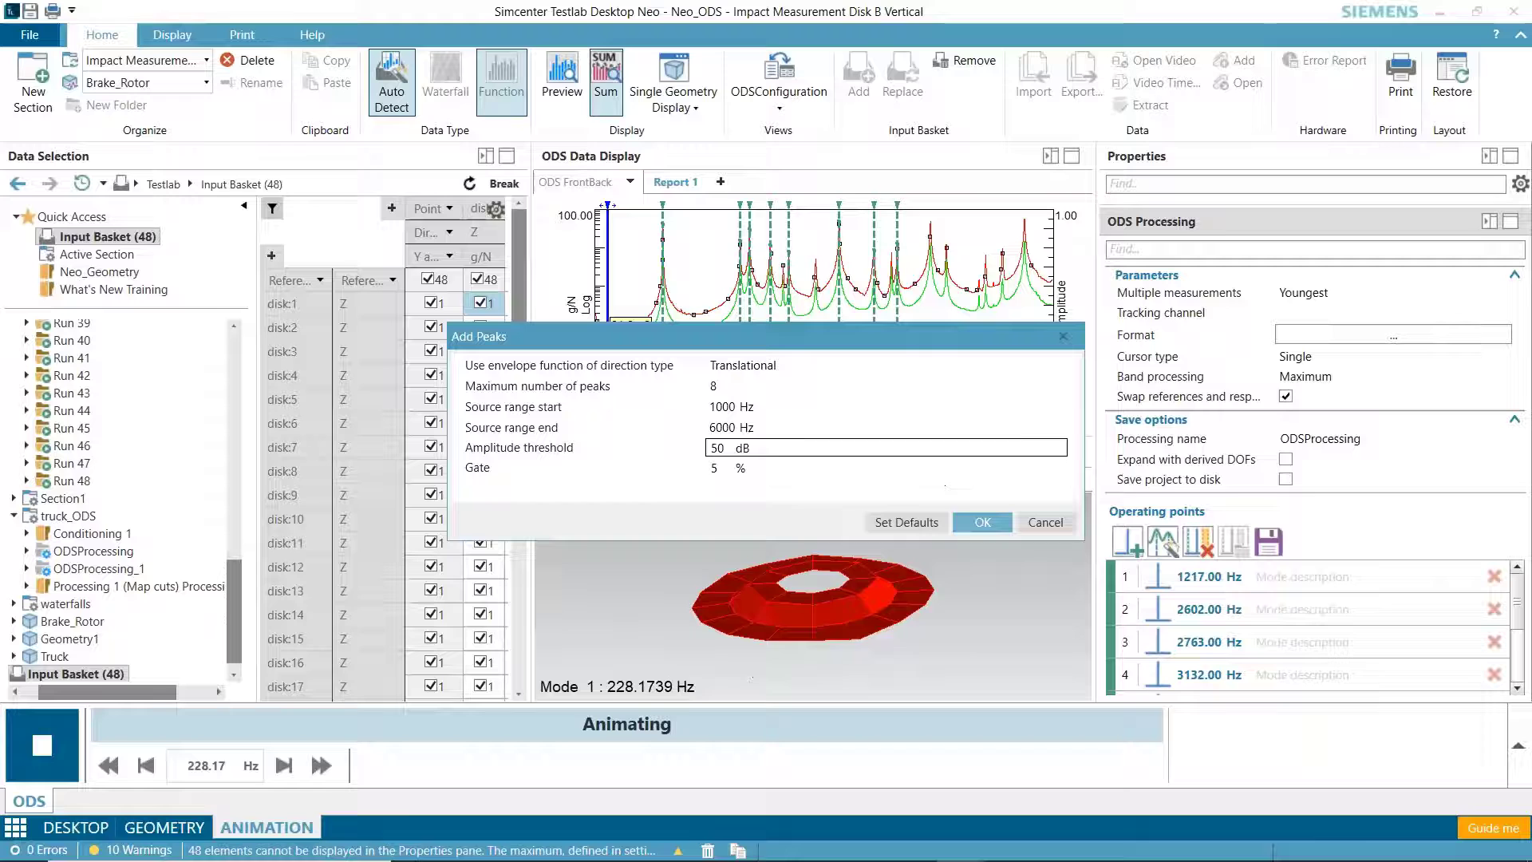
left_click(731, 385)
key("BackSpace")
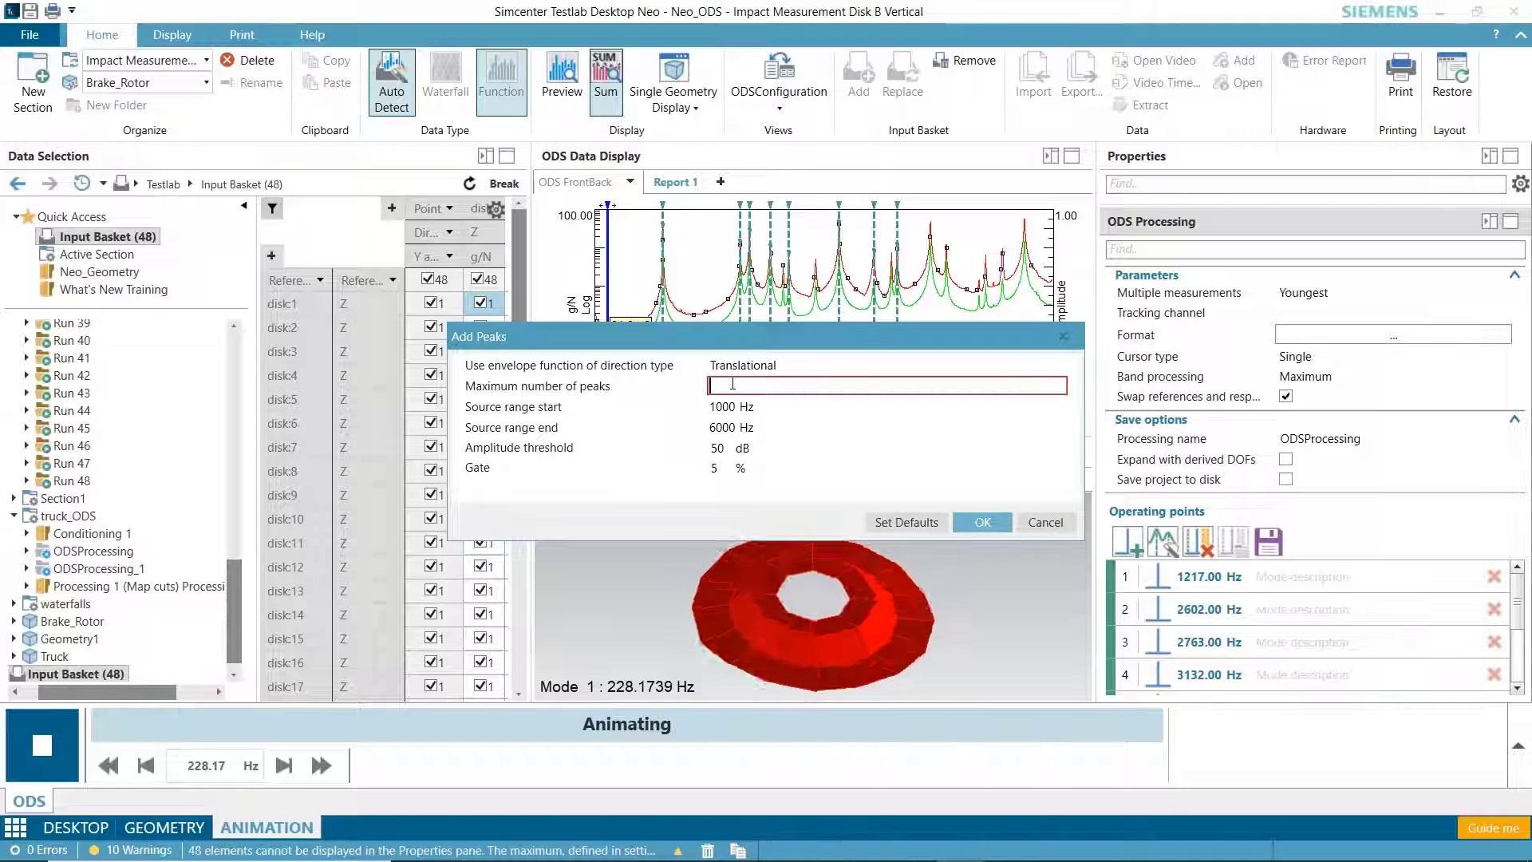
type("12")
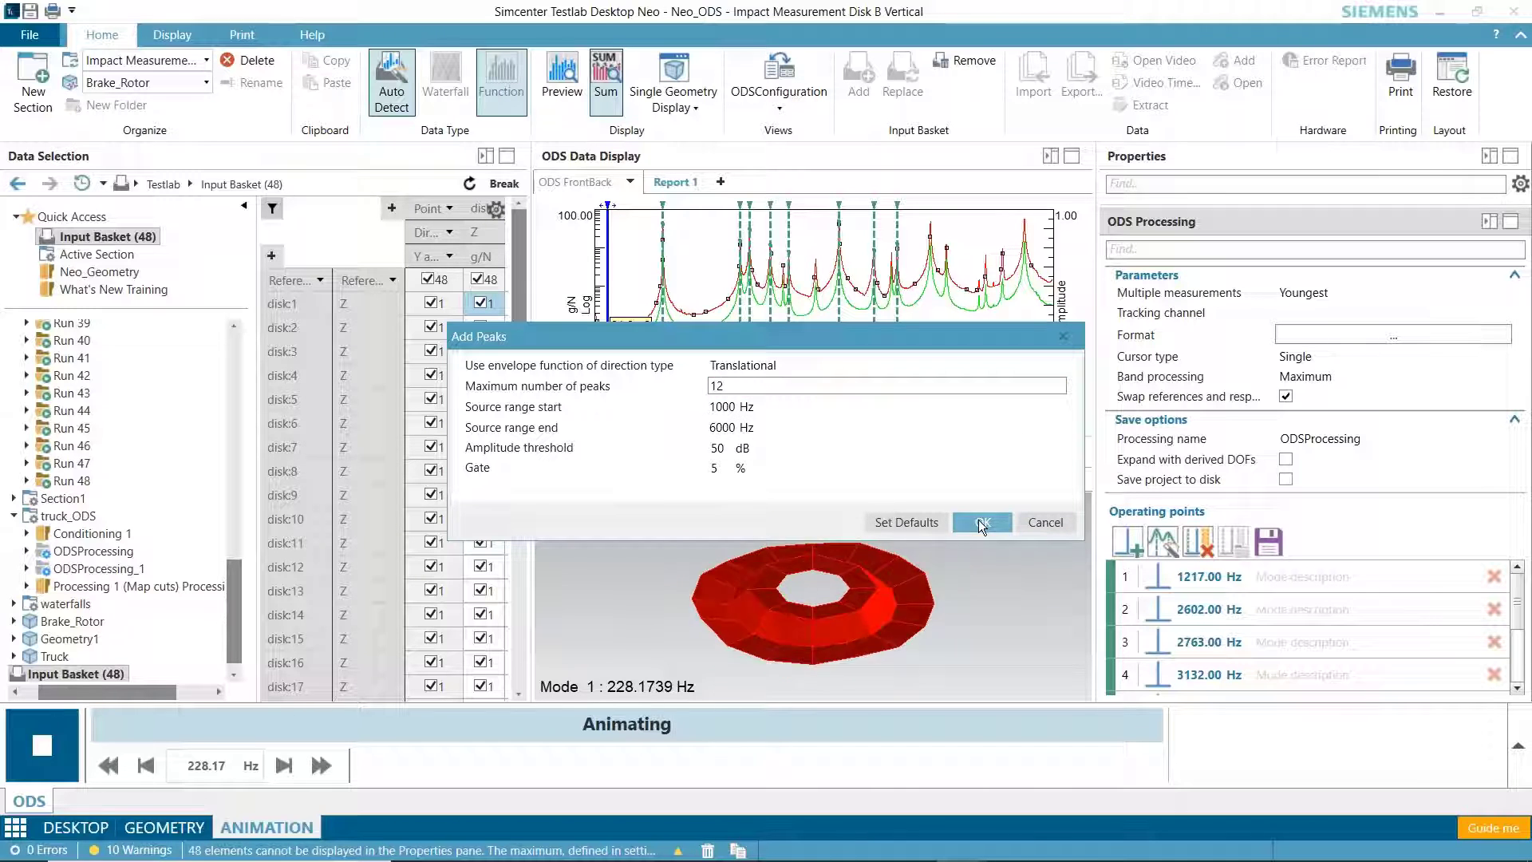
left_click(982, 522)
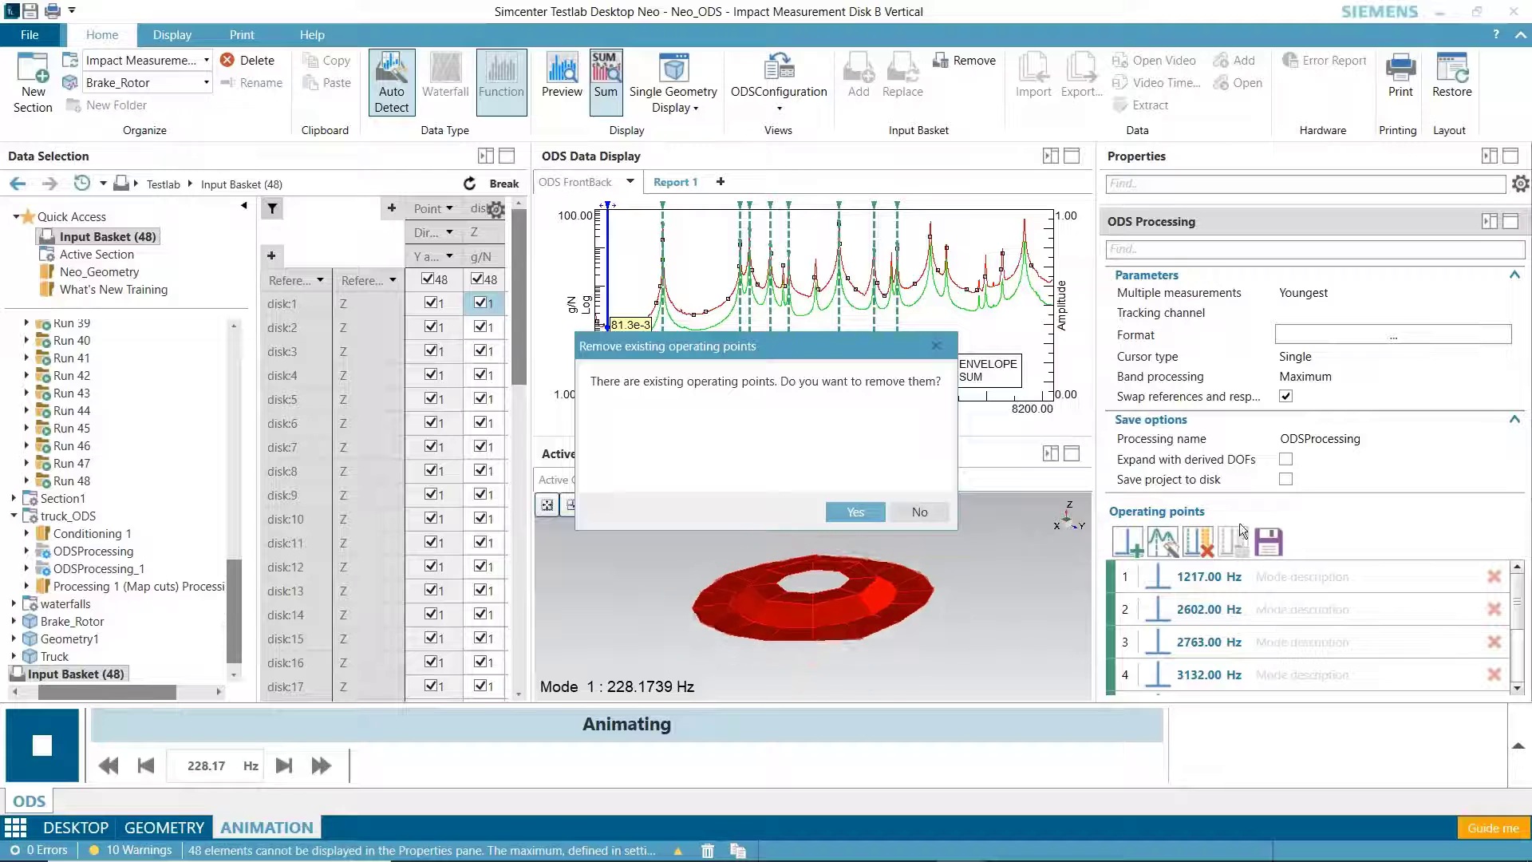
left_click(850, 506)
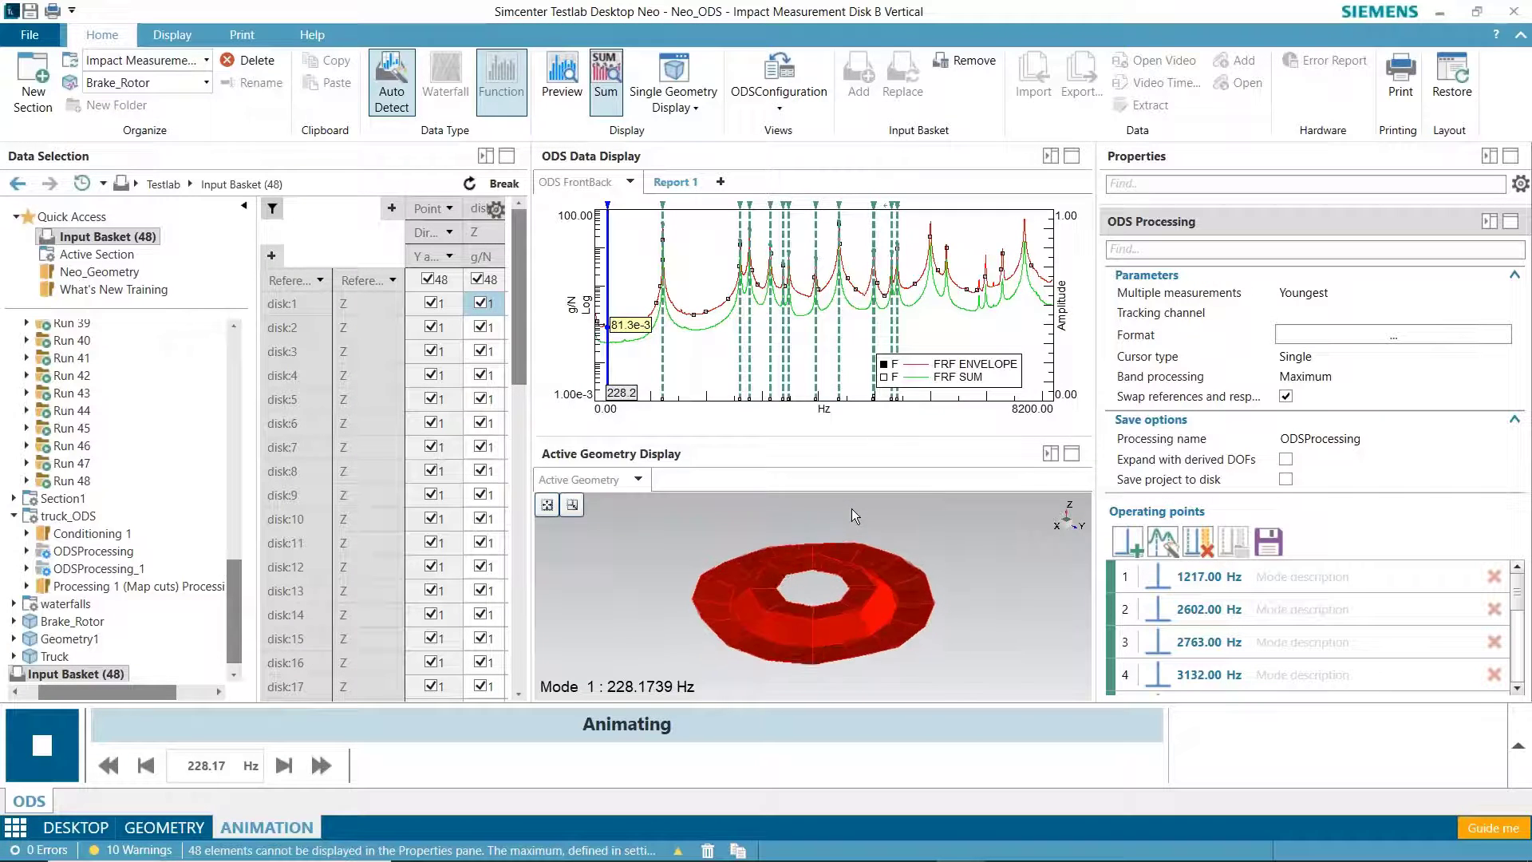
Animate the 1217 Hz and 2602 Hz operating points, stepping one sample down and back up
left_click(1122, 585)
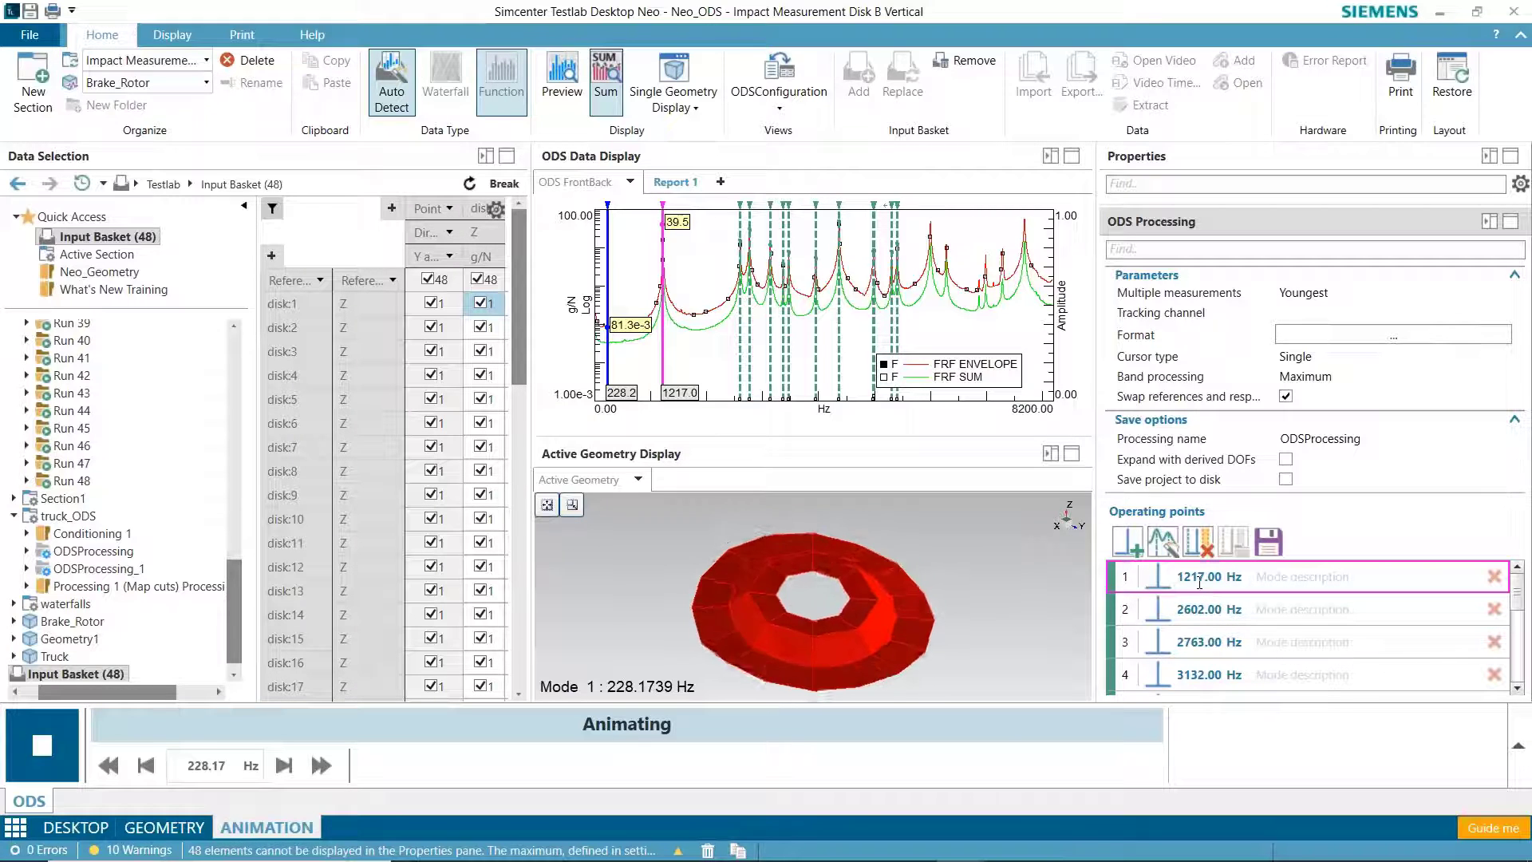
left_click(1123, 623)
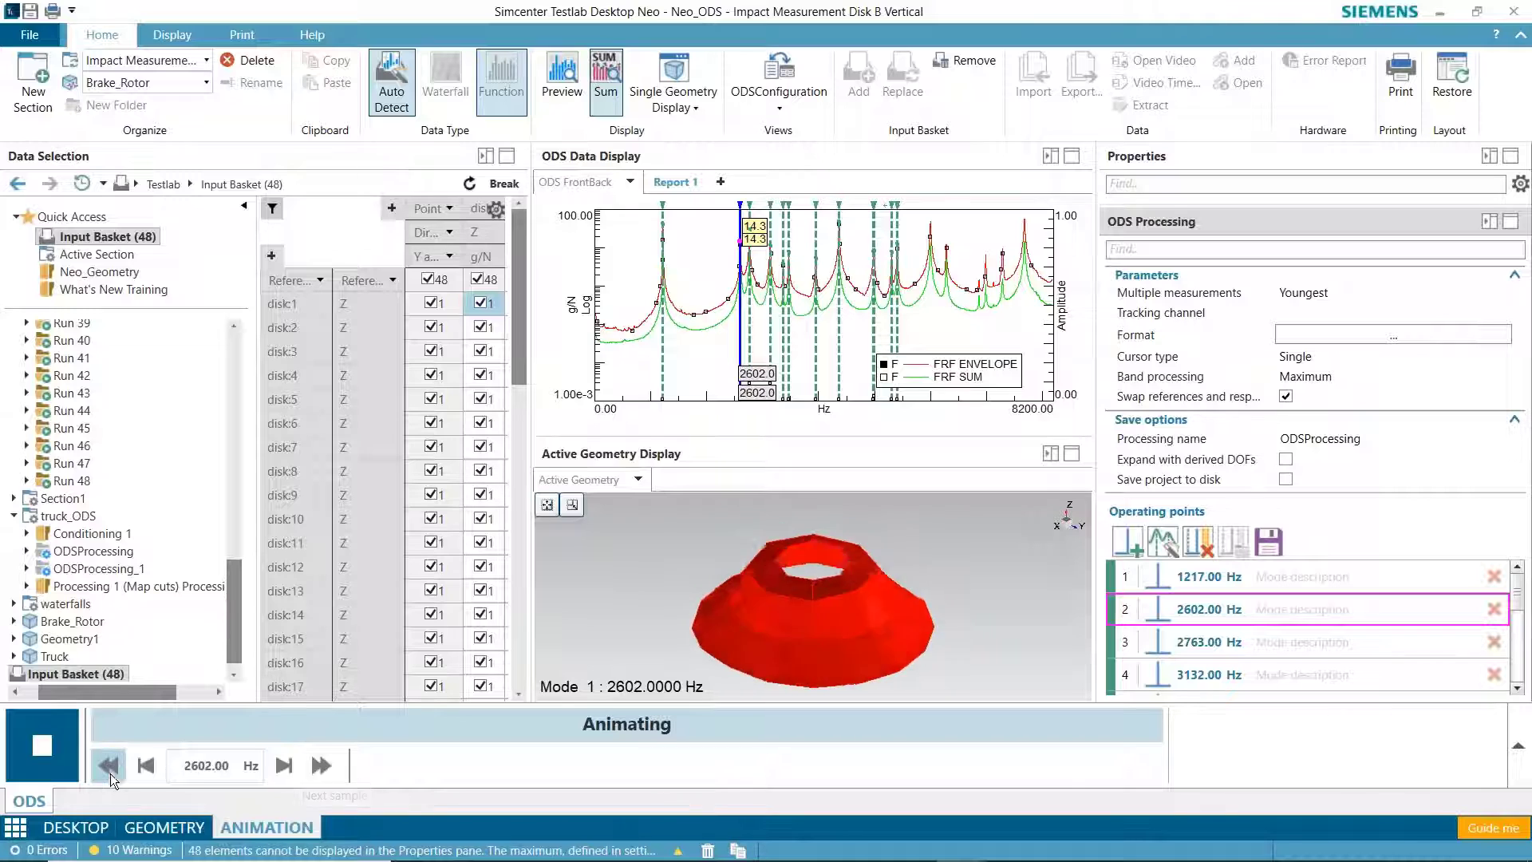
left_click(152, 767)
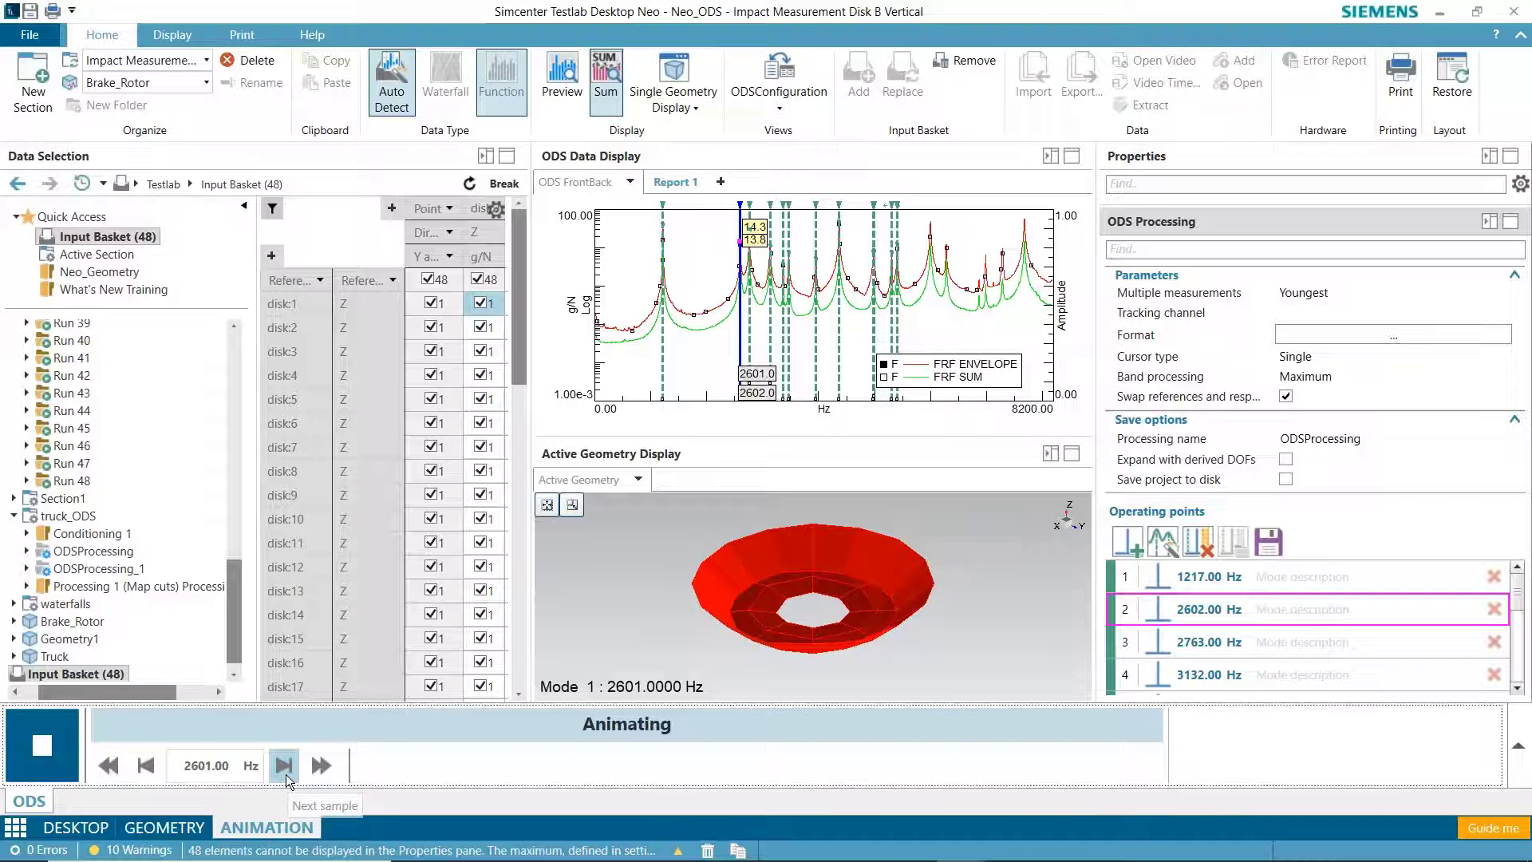
left_click(286, 775)
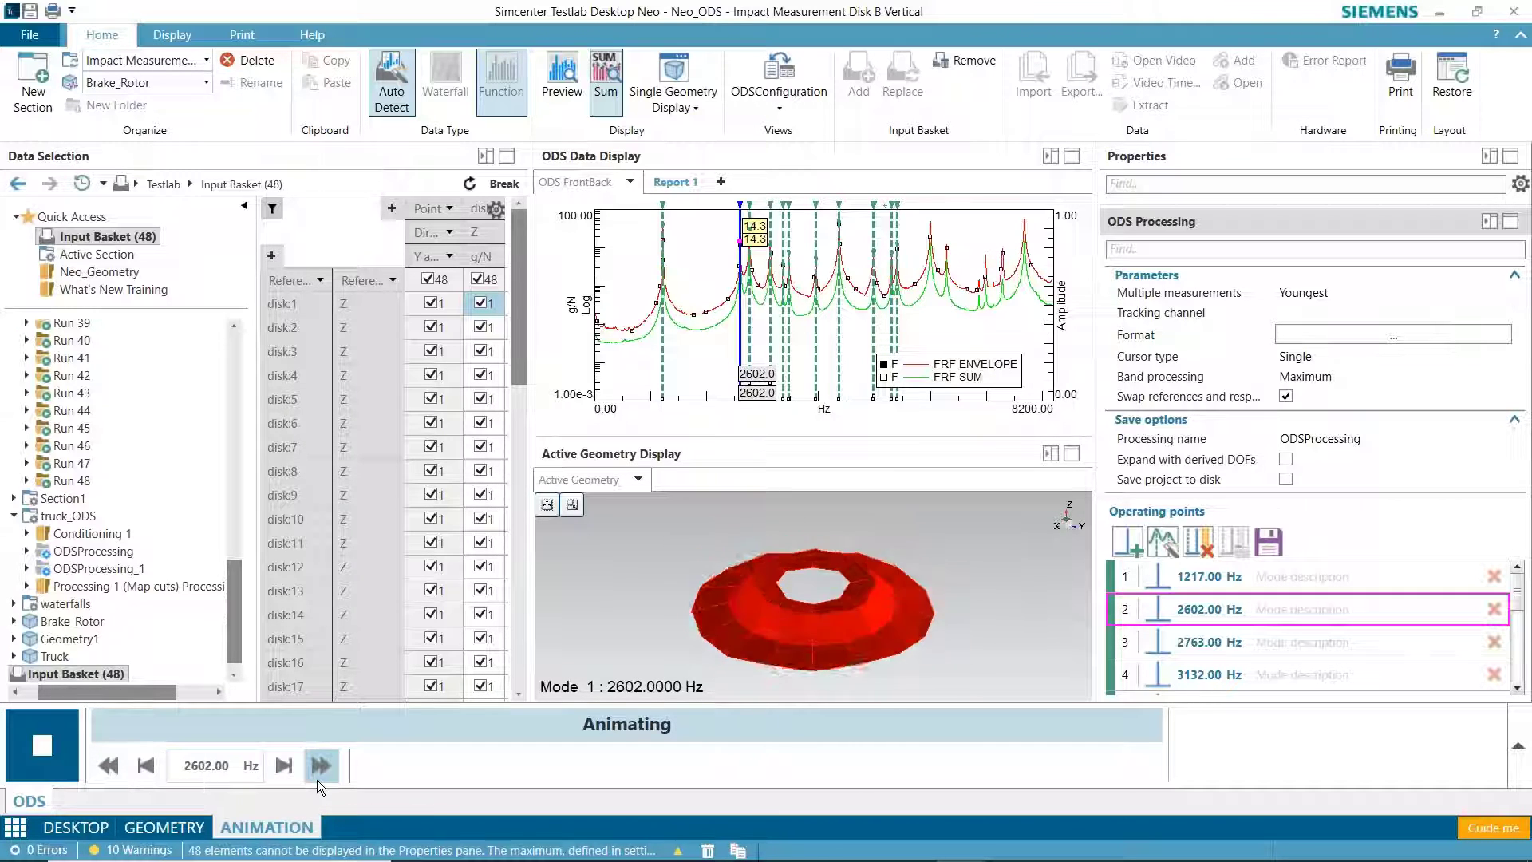
Advance the disk animation through the higher operating points up to 4366 Hz
left_click(320, 766)
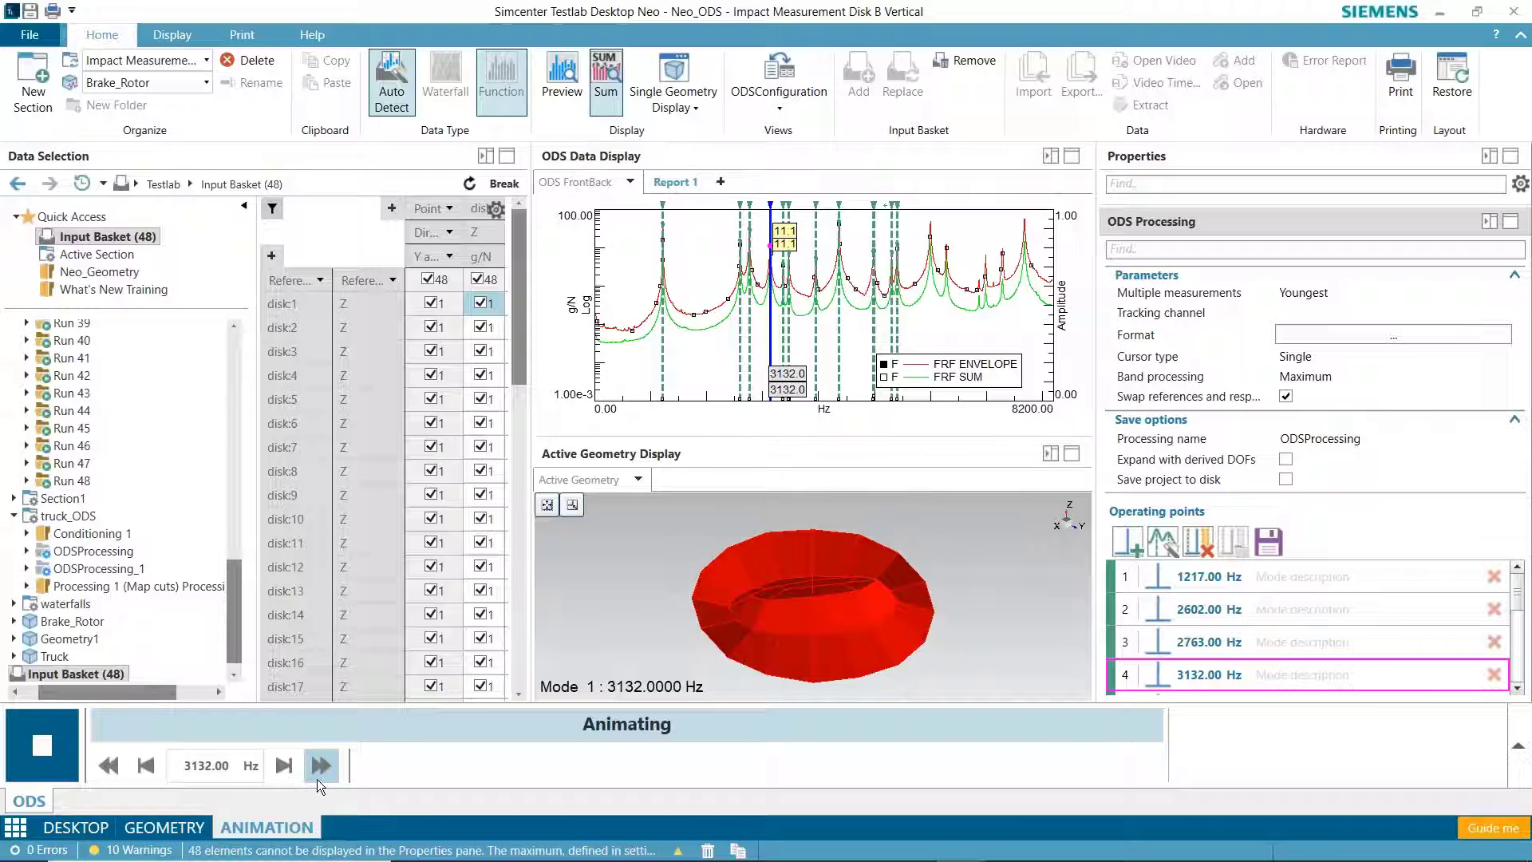
left_click(319, 767)
left_click(319, 766)
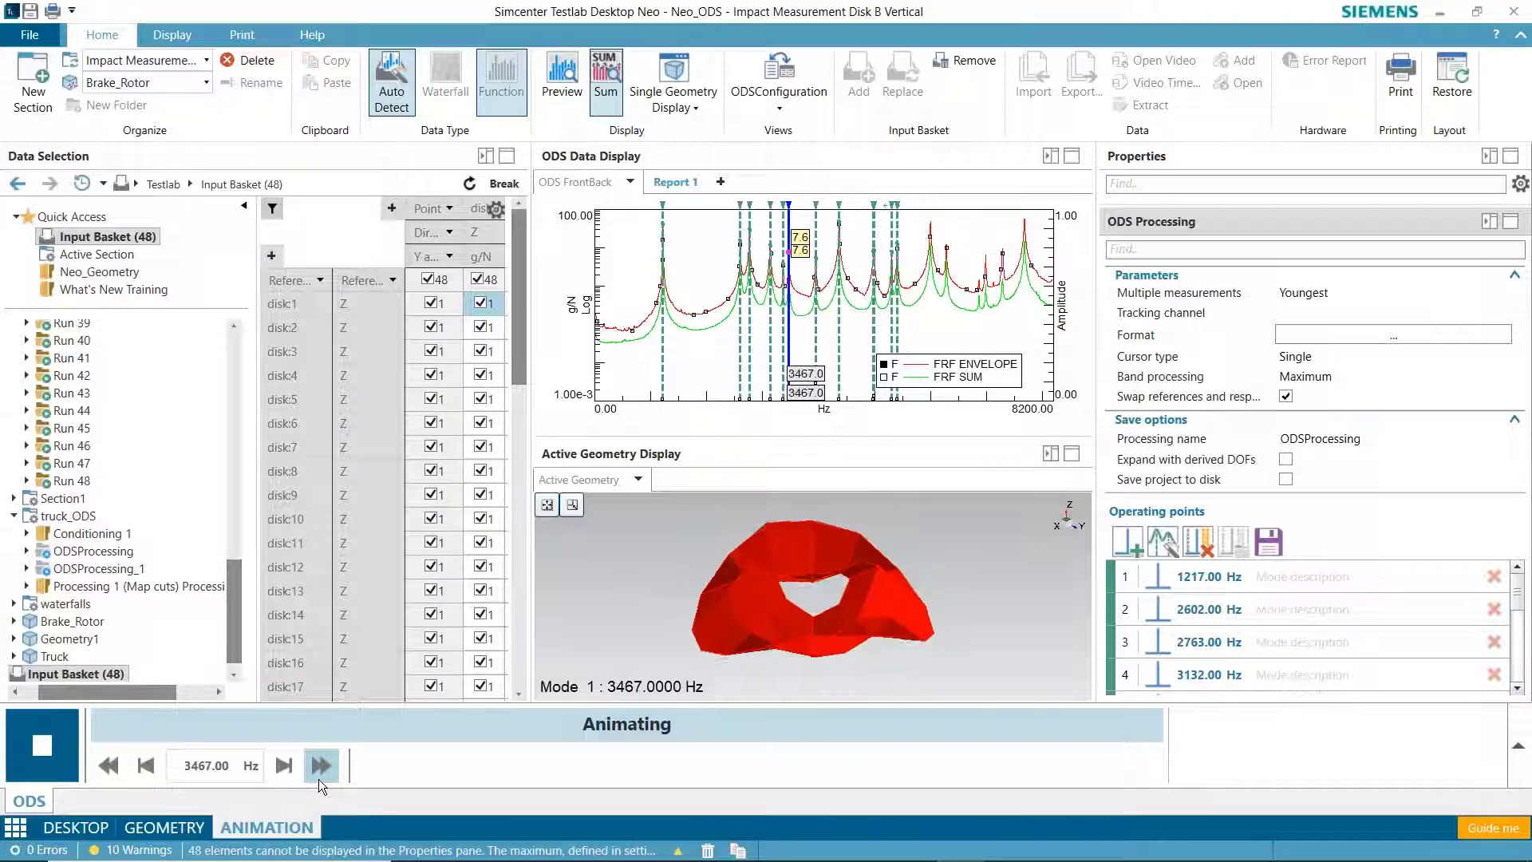
left_click(318, 779)
left_click(319, 779)
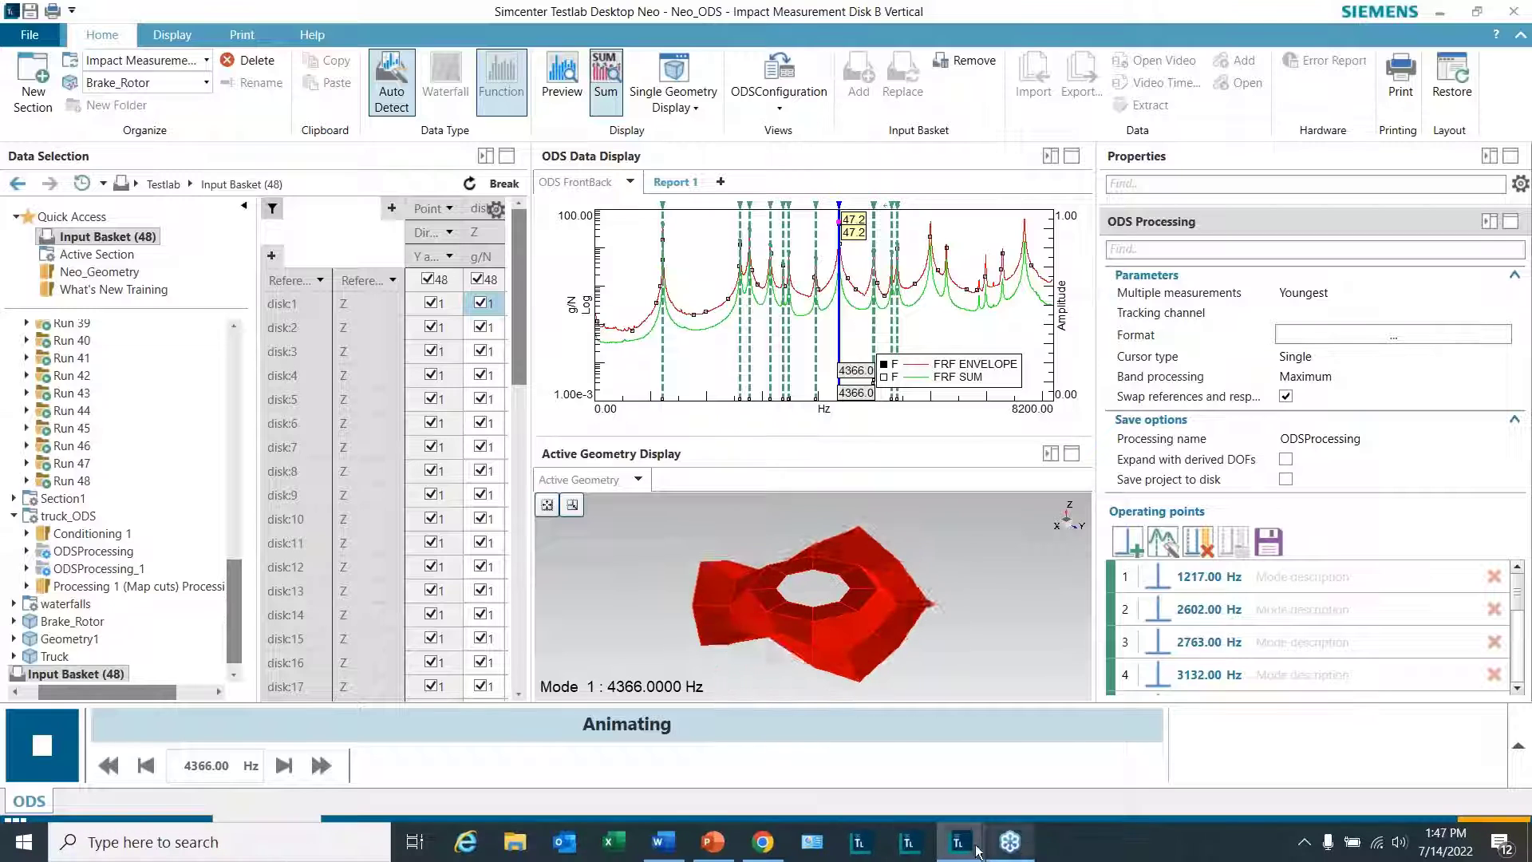
mouse_move(958, 841)
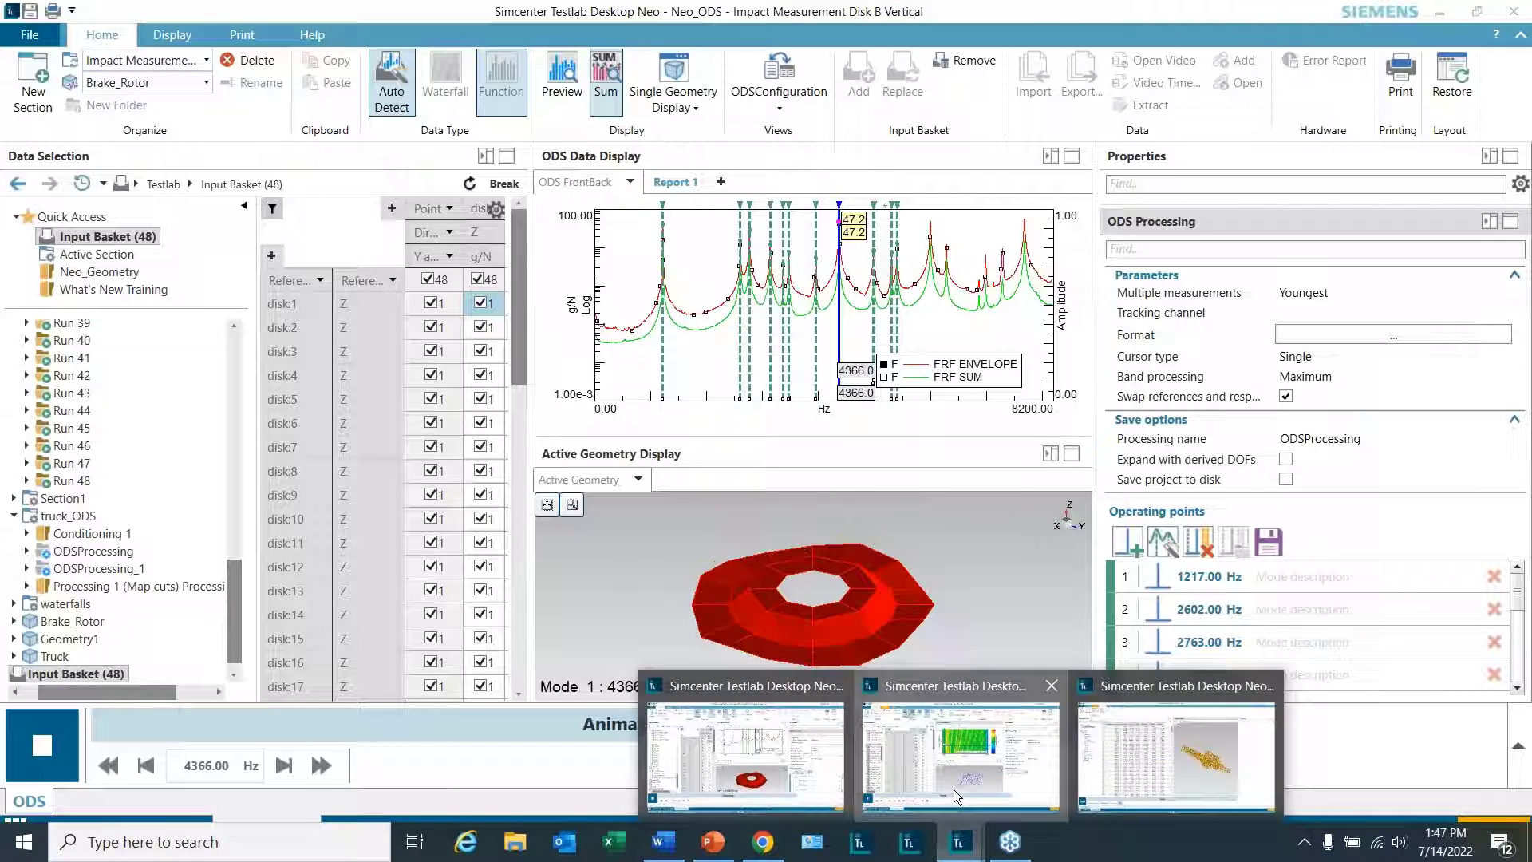
Switch to the Neo_ODS_2 waterfalls window, animate the truck cab, and pick colormap operating points
left_click(953, 789)
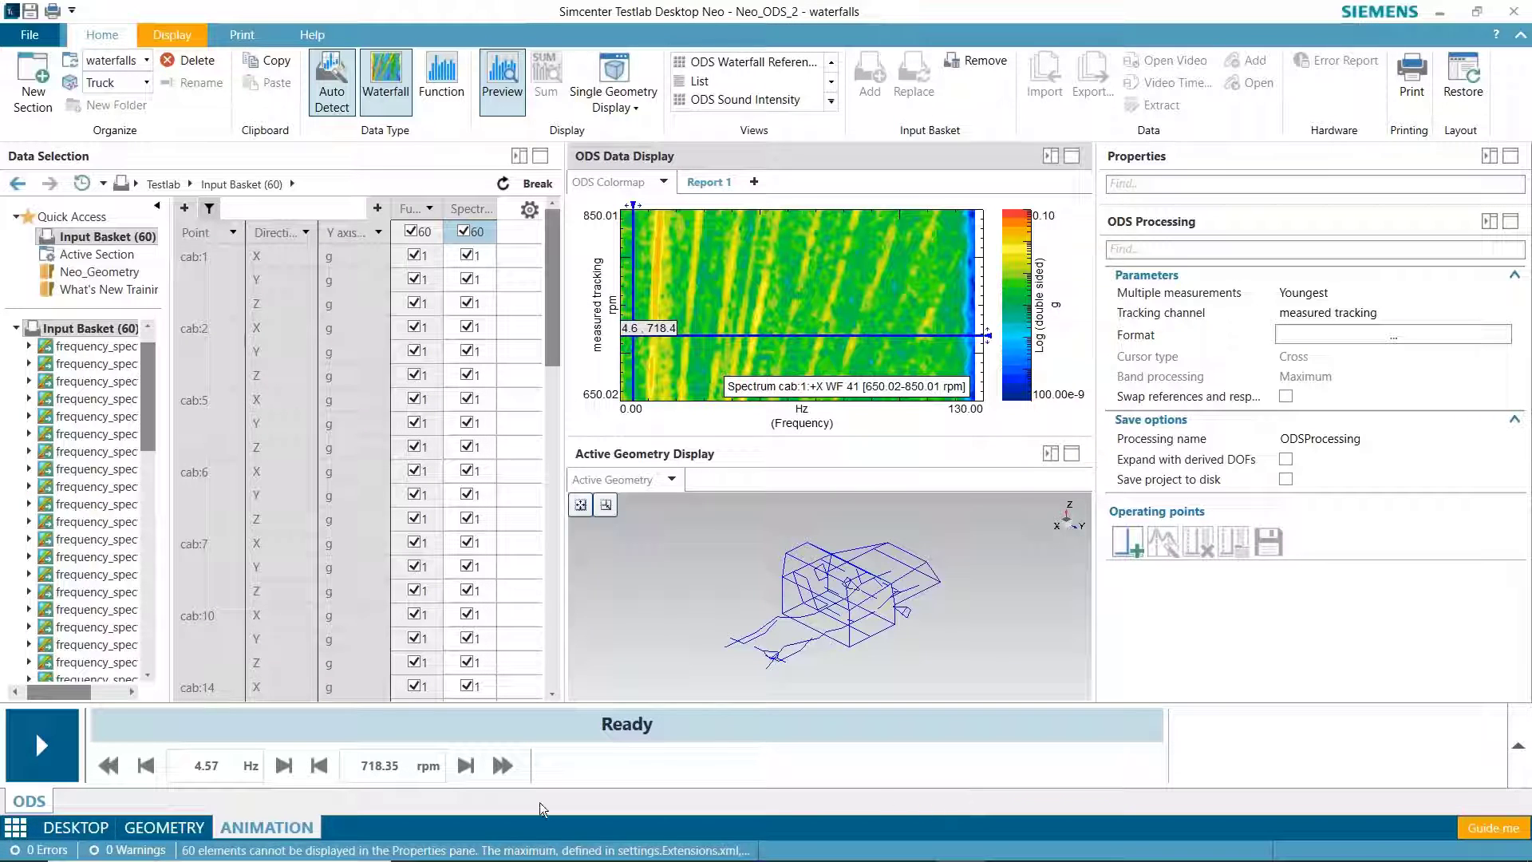
left_click(41, 751)
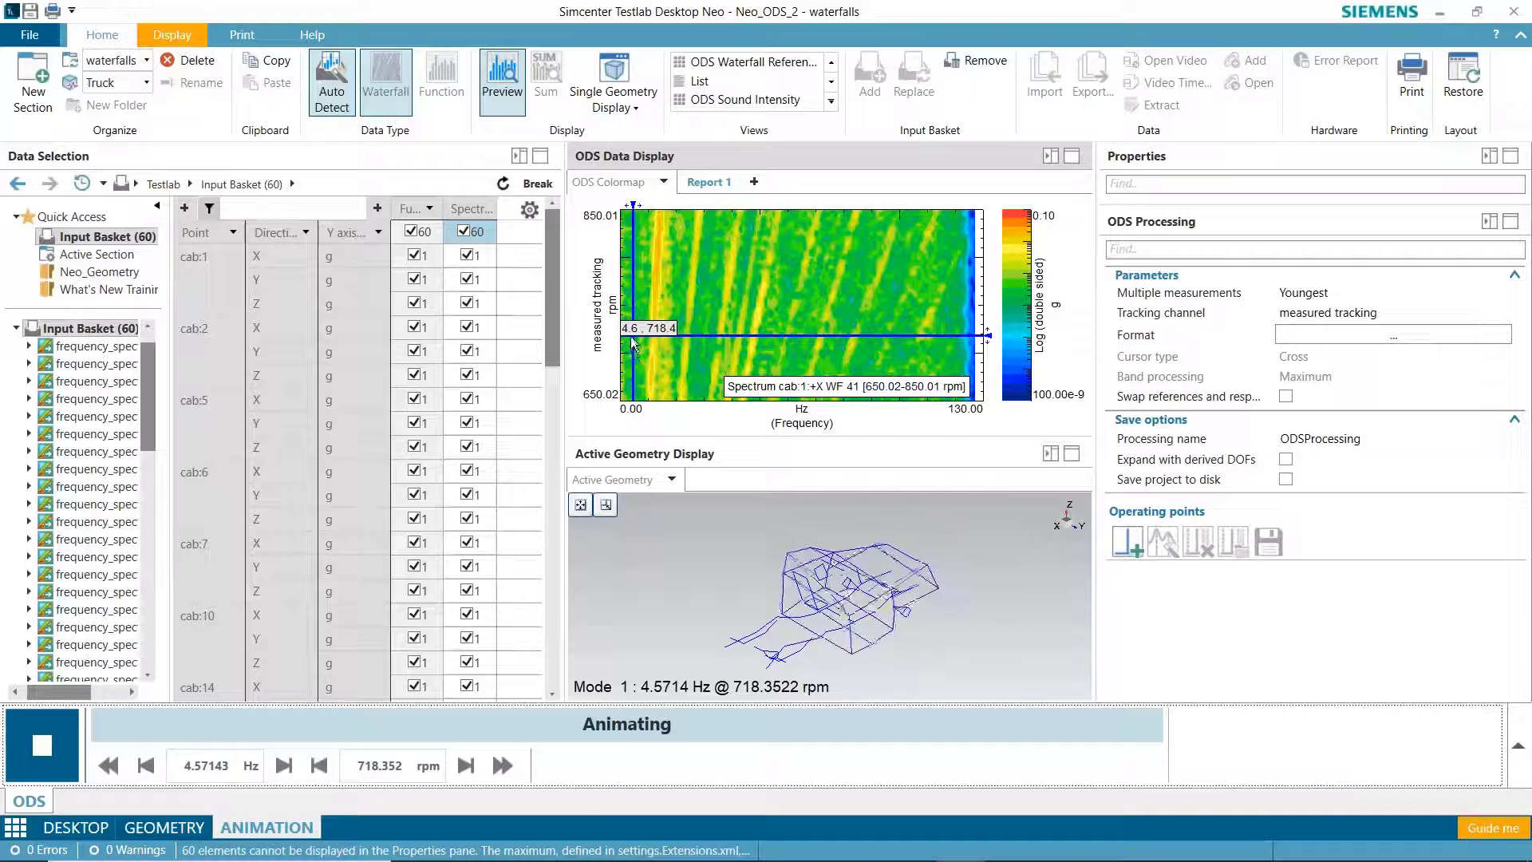
left_click(662, 309)
left_click(650, 379)
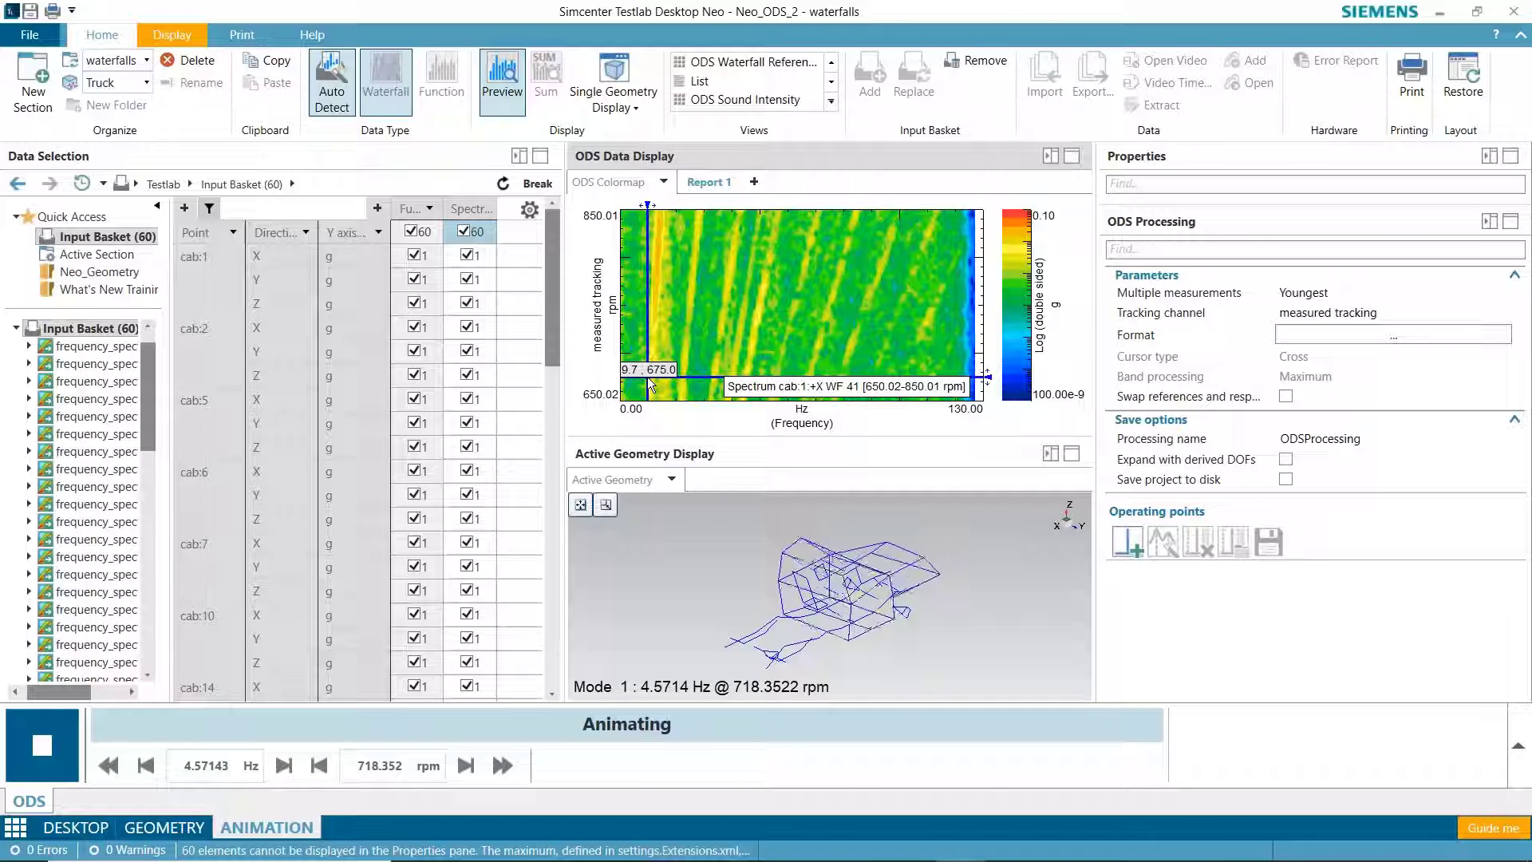
Drag the colormap crosshair through about 37 Hz to roughly 49.43 Hz and 748.35 rpm
left_click_drag(648, 378, 652, 379)
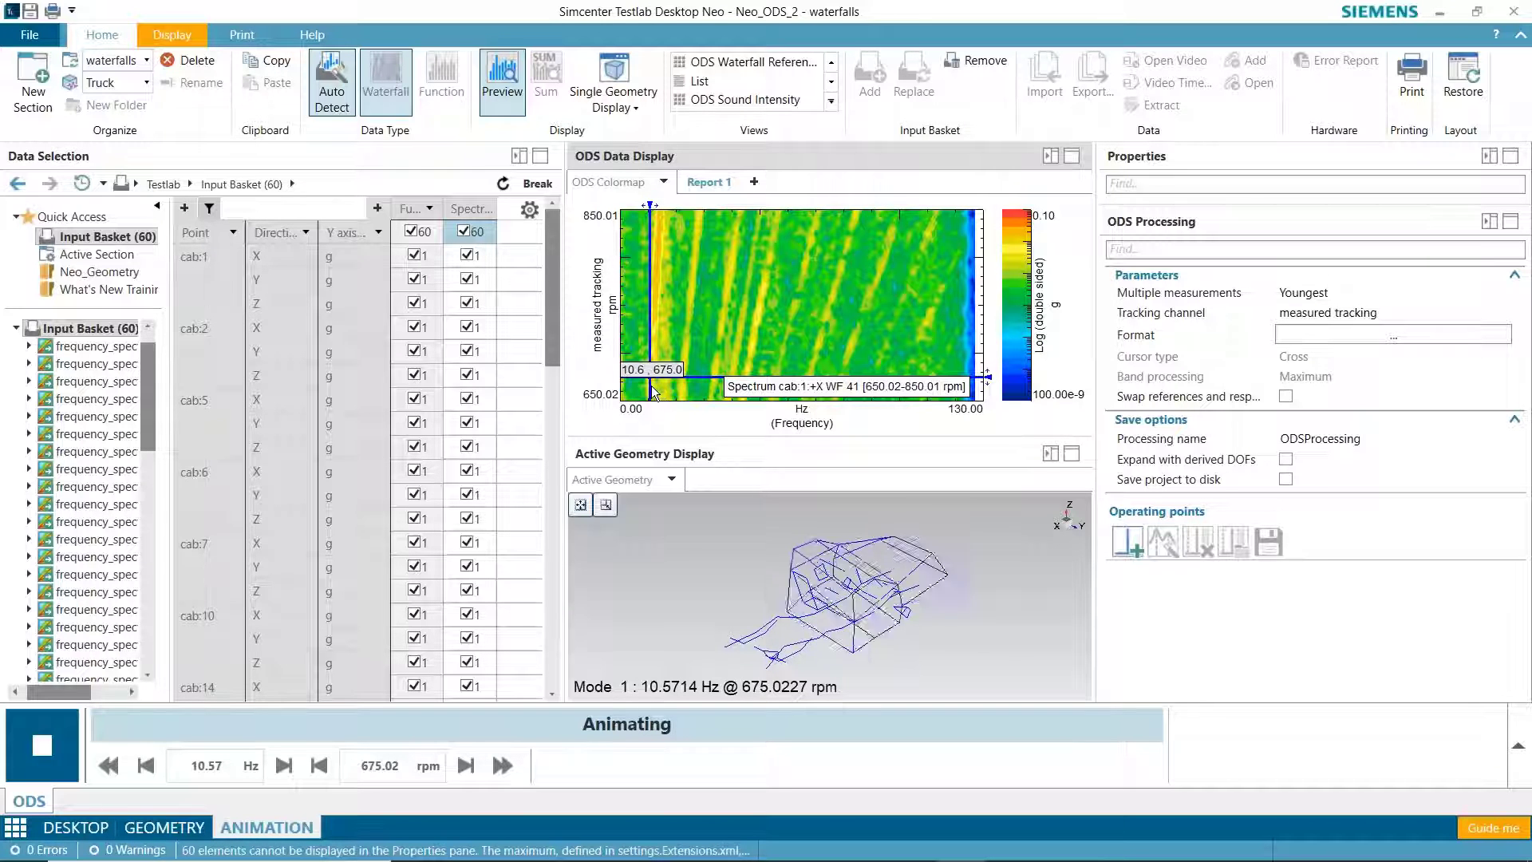
mouse_move(653, 391)
left_mouse_down()
mouse_move(653, 253)
mouse_move(665, 270)
left_mouse_up()
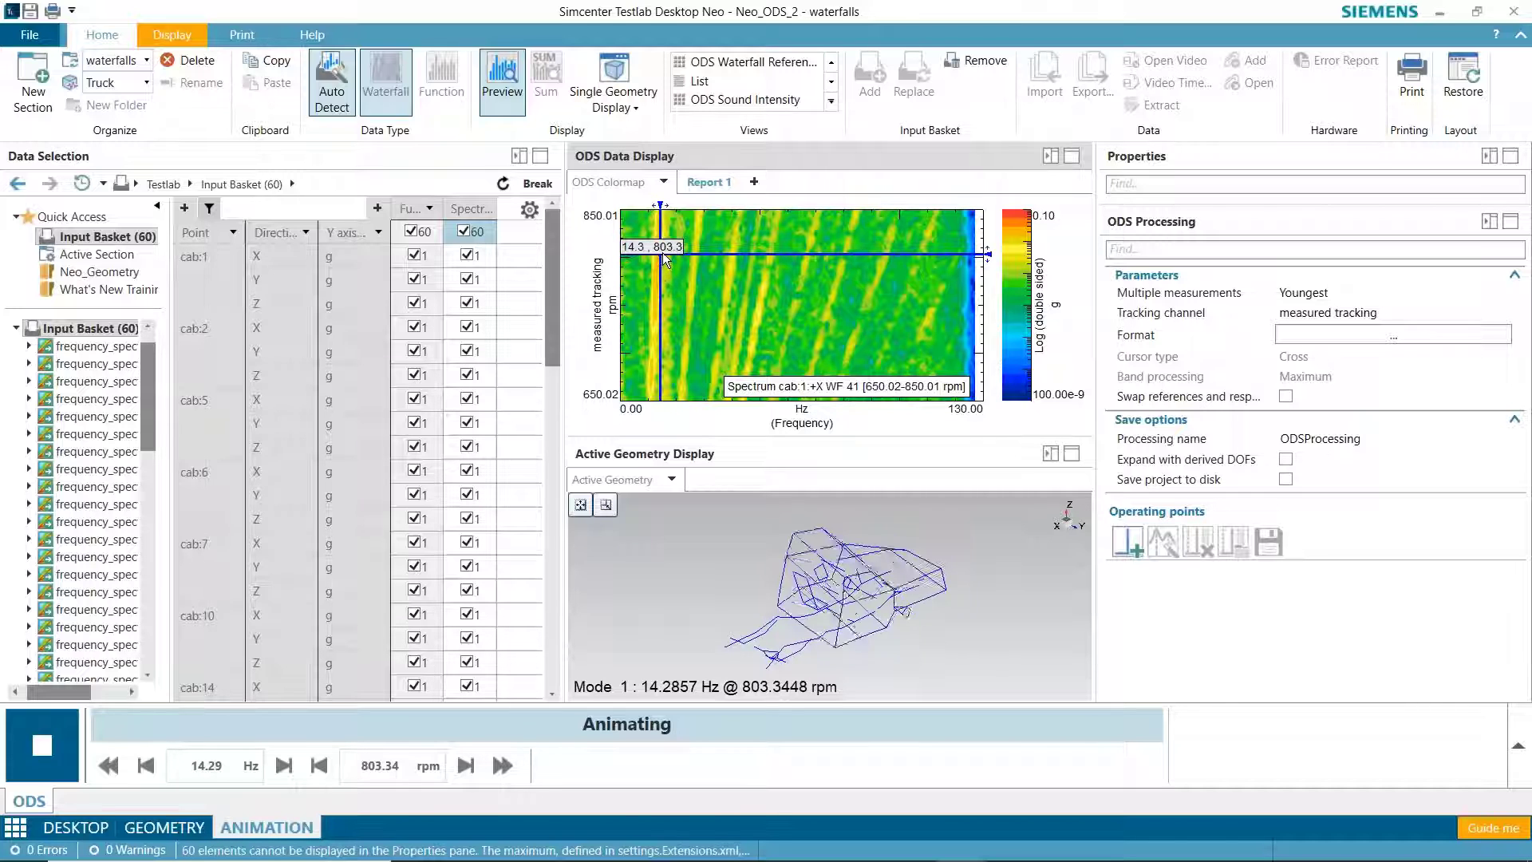
left_click_drag(662, 253, 728, 284)
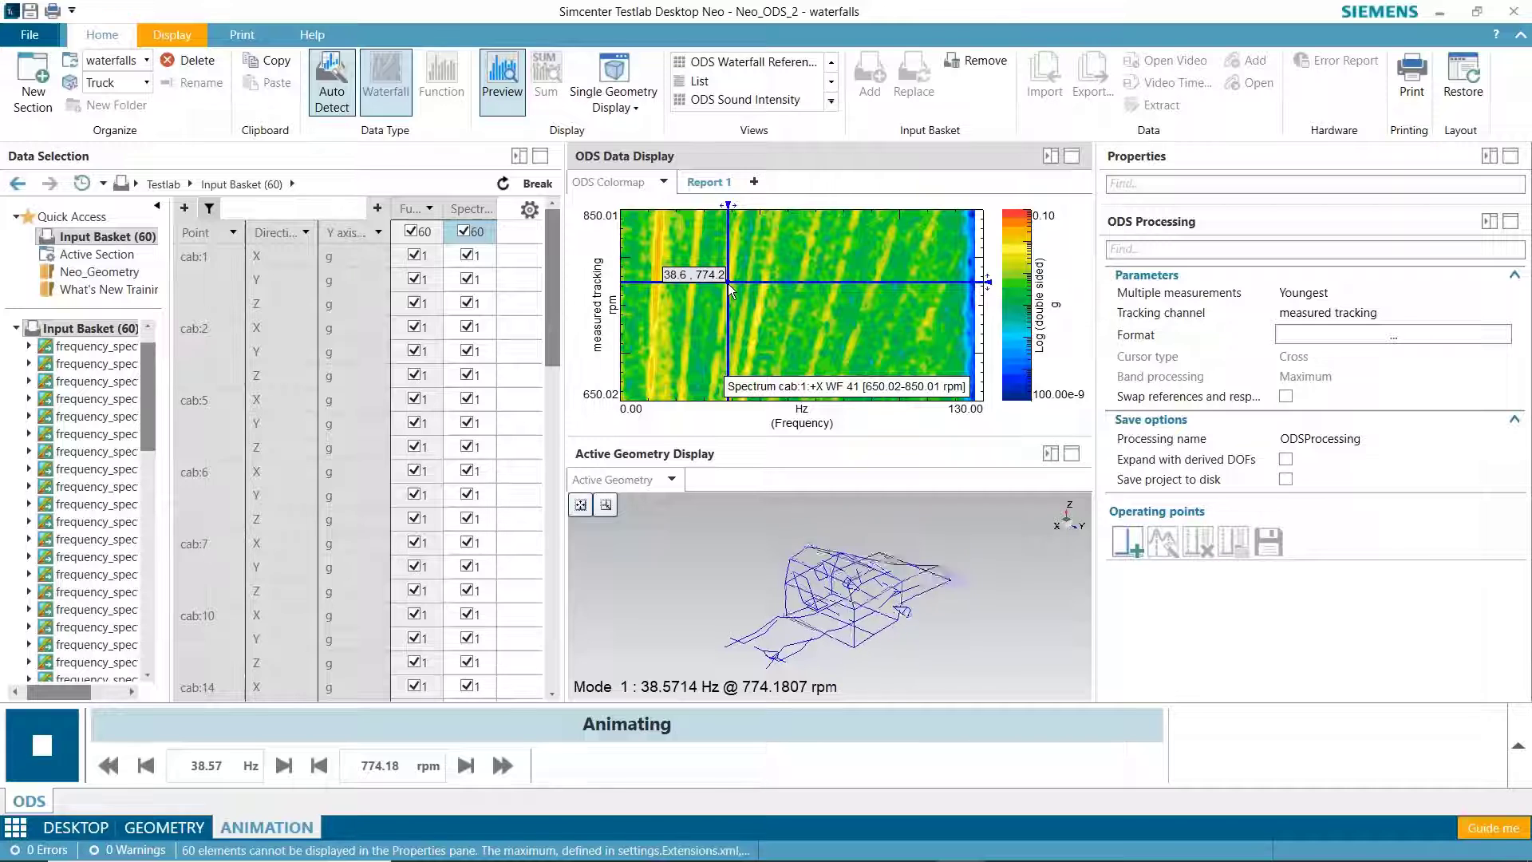
left_click_drag(727, 279, 757, 309)
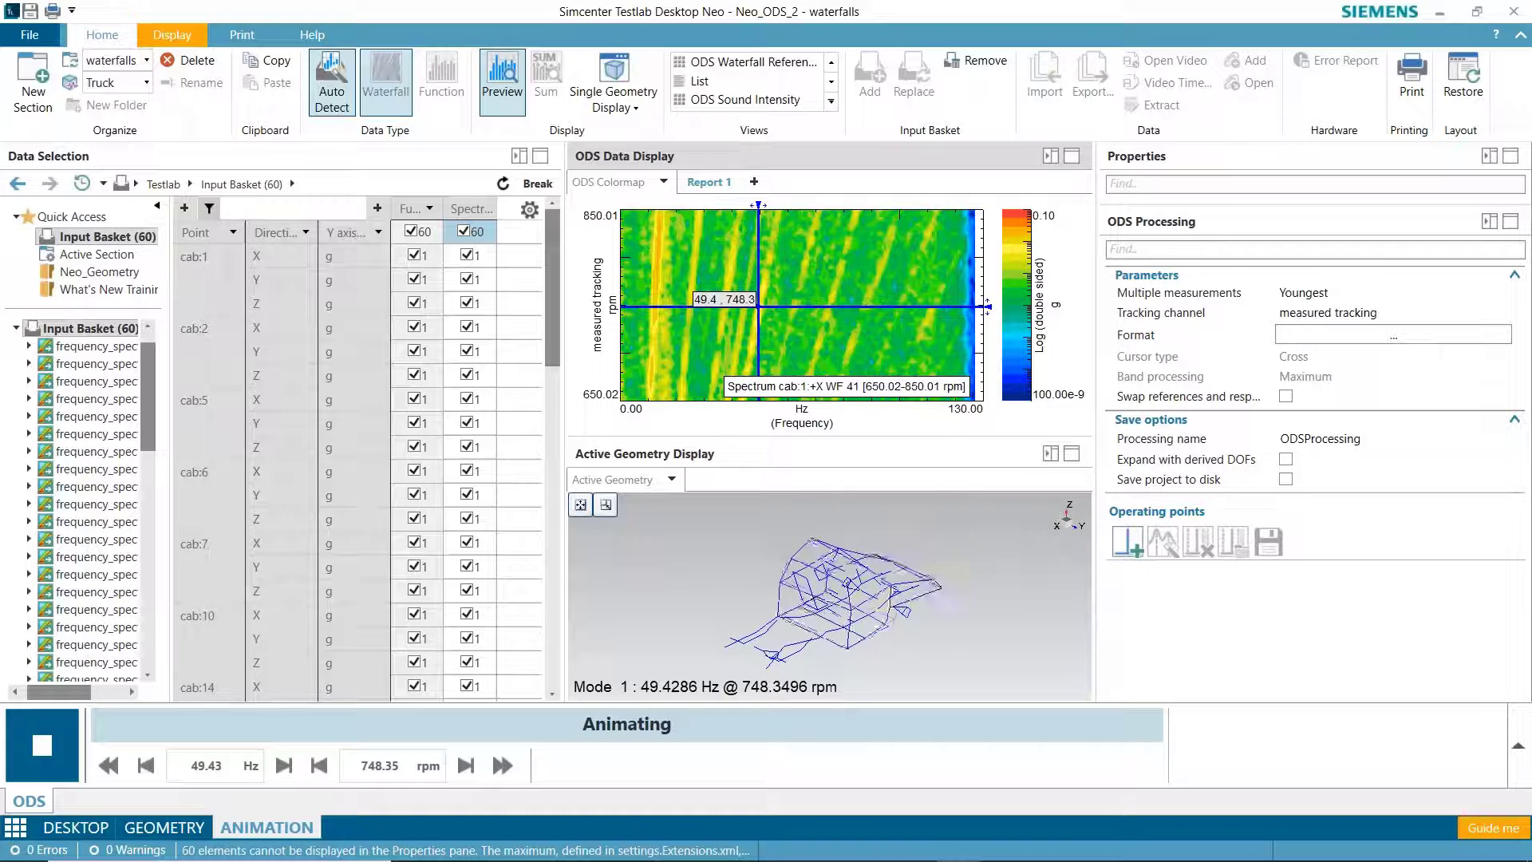
Set the ODS Processing tracking channel to acquisition time, animating the truck at 63.50 Hz and 25.42 s
left_click(1312, 316)
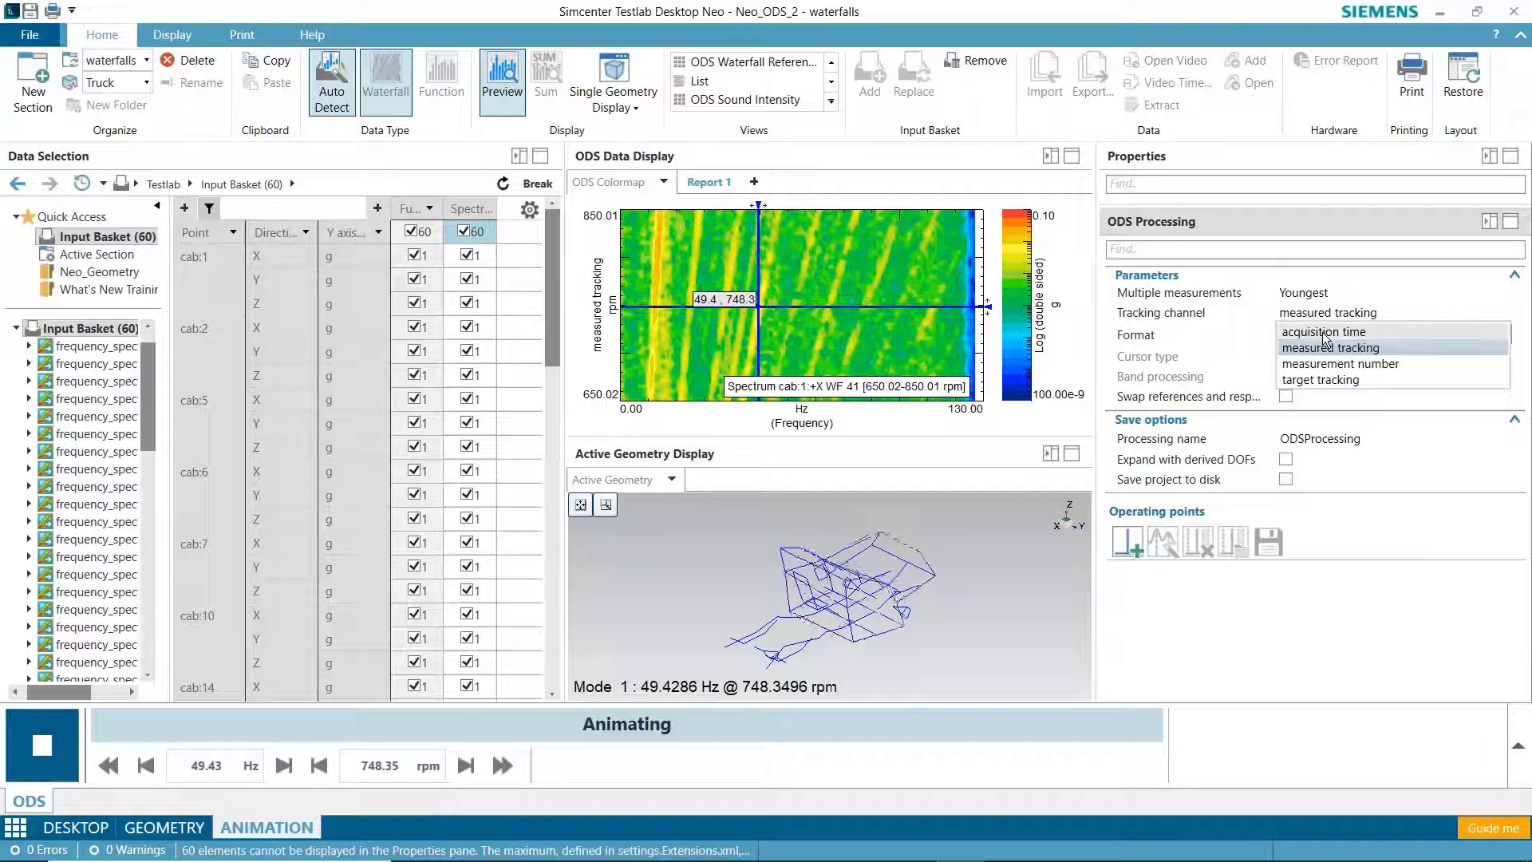
left_click(1323, 332)
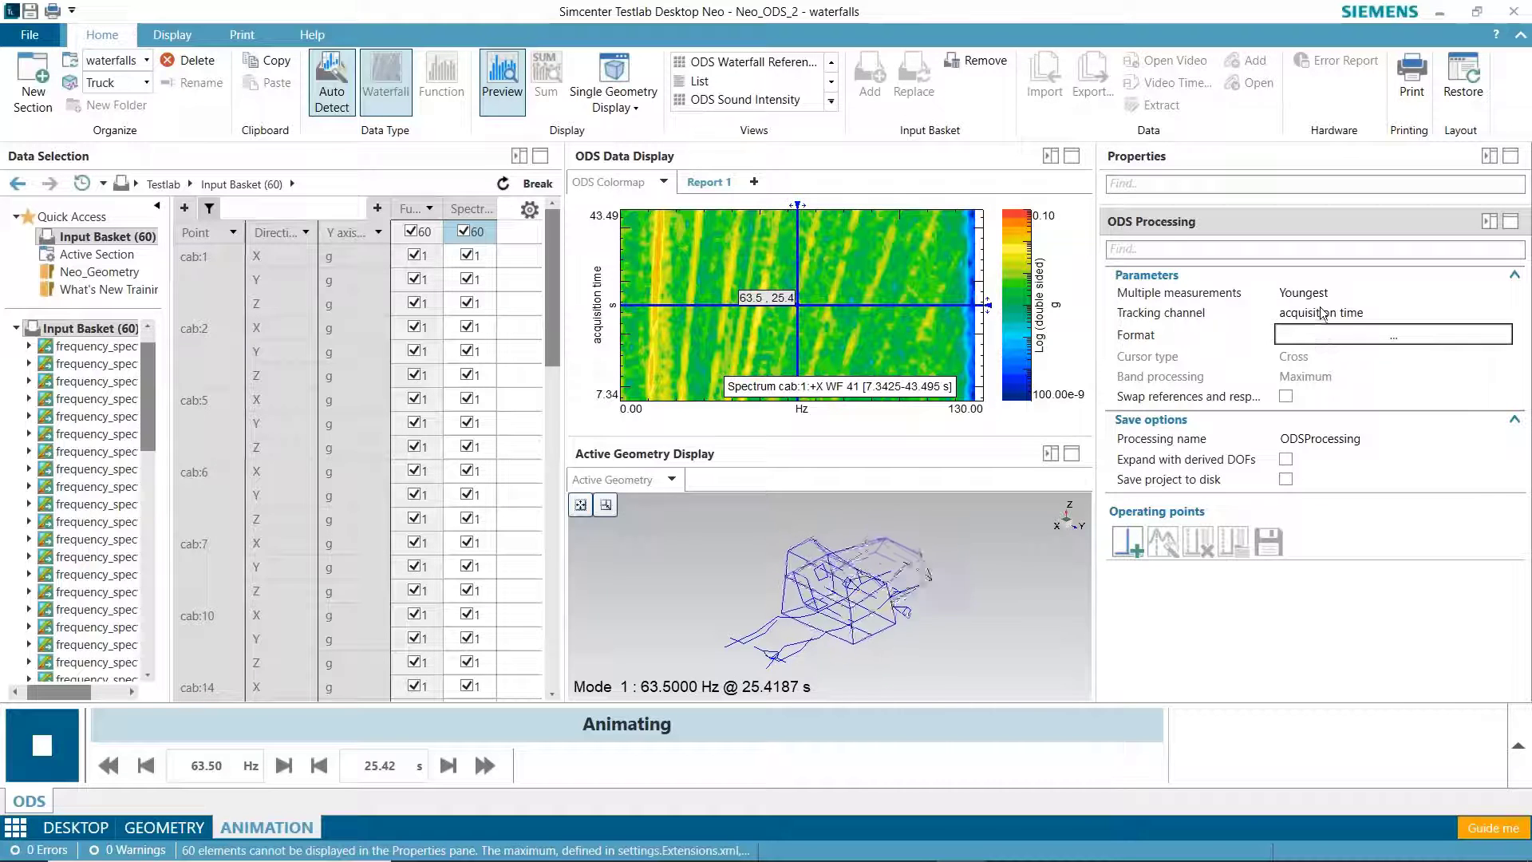
left_click(1322, 311)
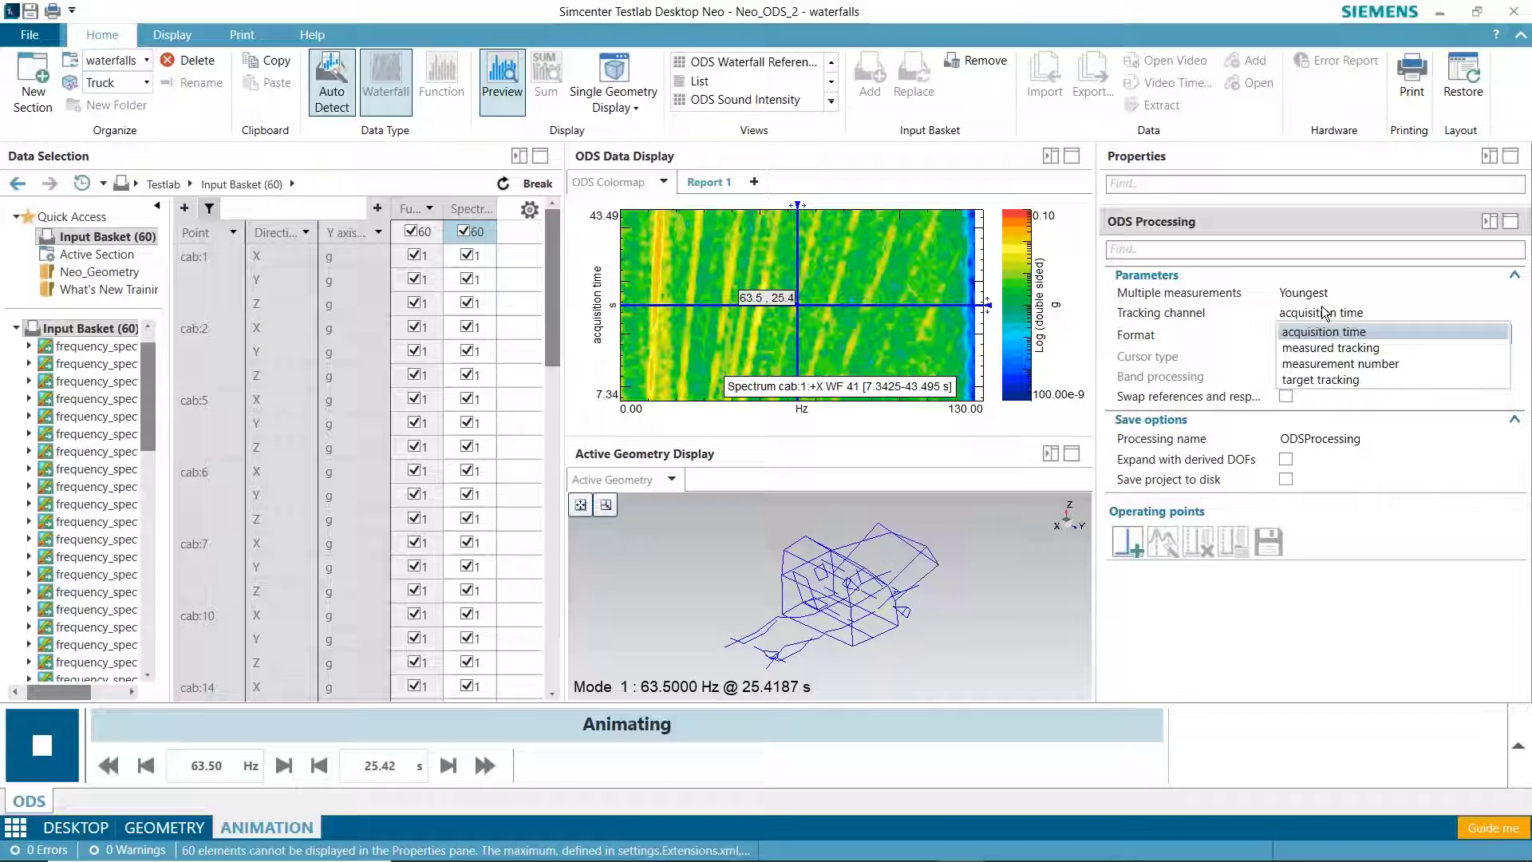